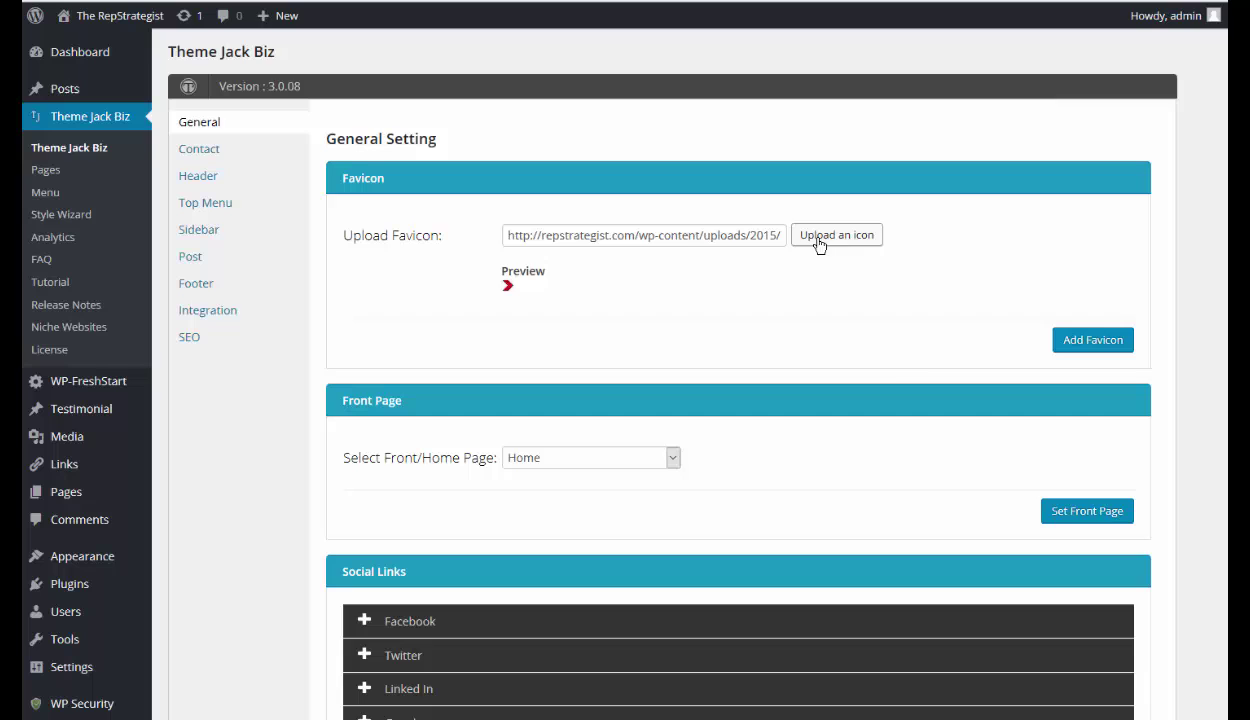
Step: Select Home as the site's front page in the general settings
left_click(674, 458)
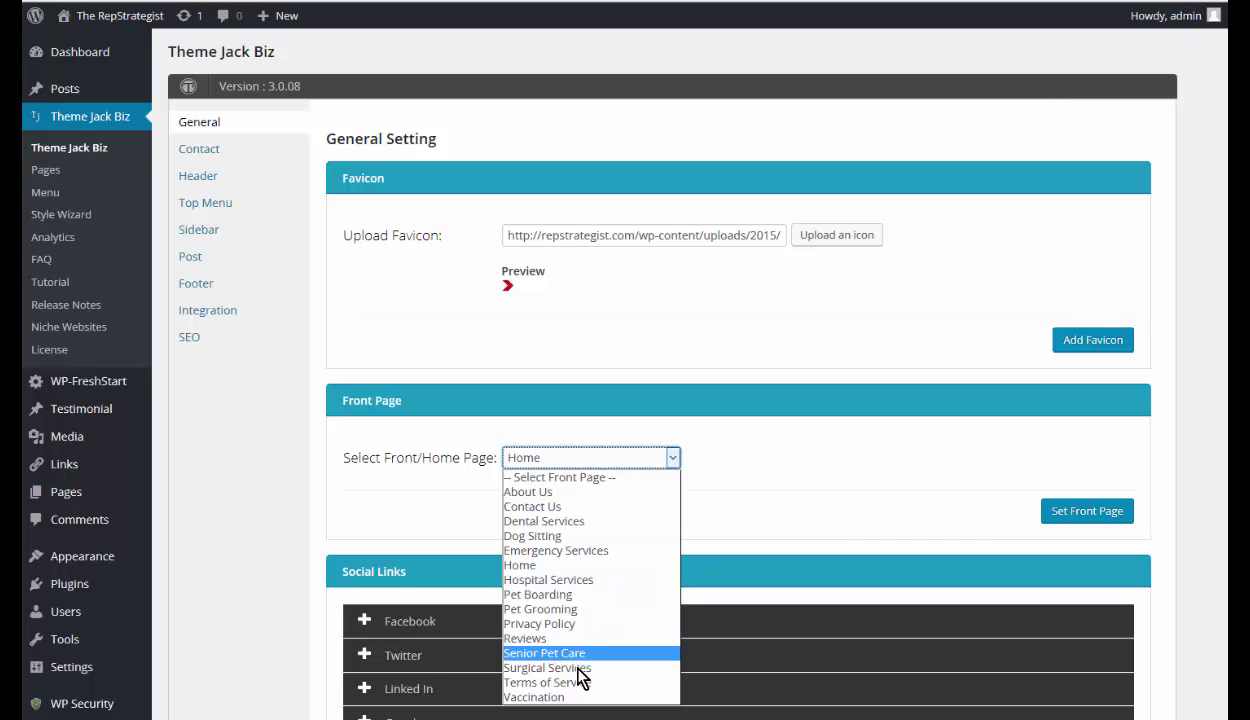
left_click(582, 570)
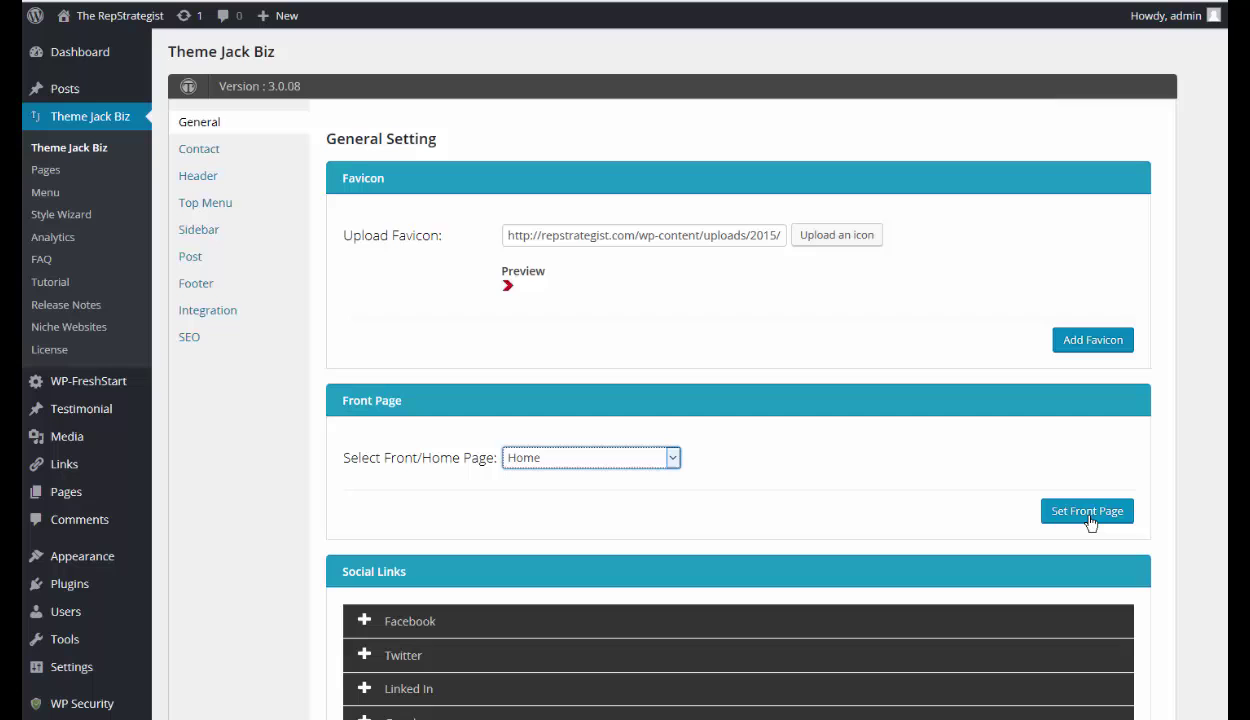
Step: Expand the Facebook social link and open its icon chooser at the file upload area
scroll(1100, 510, "down", 3)
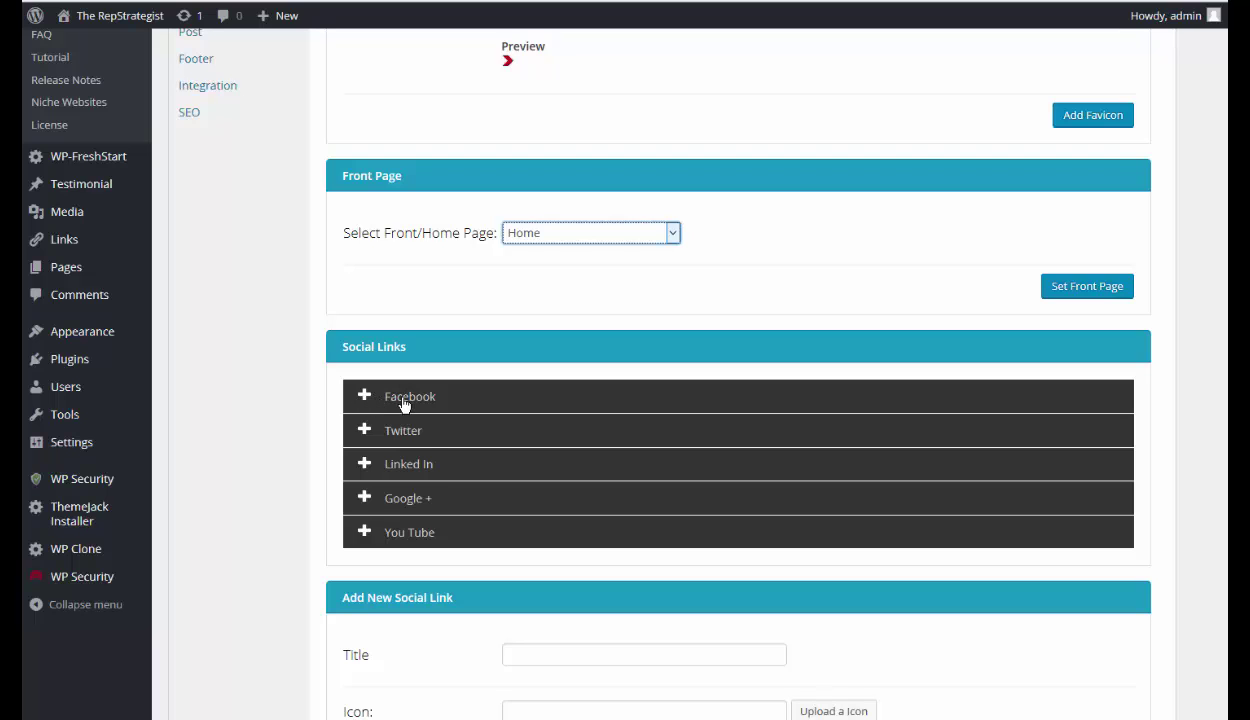
left_click(404, 400)
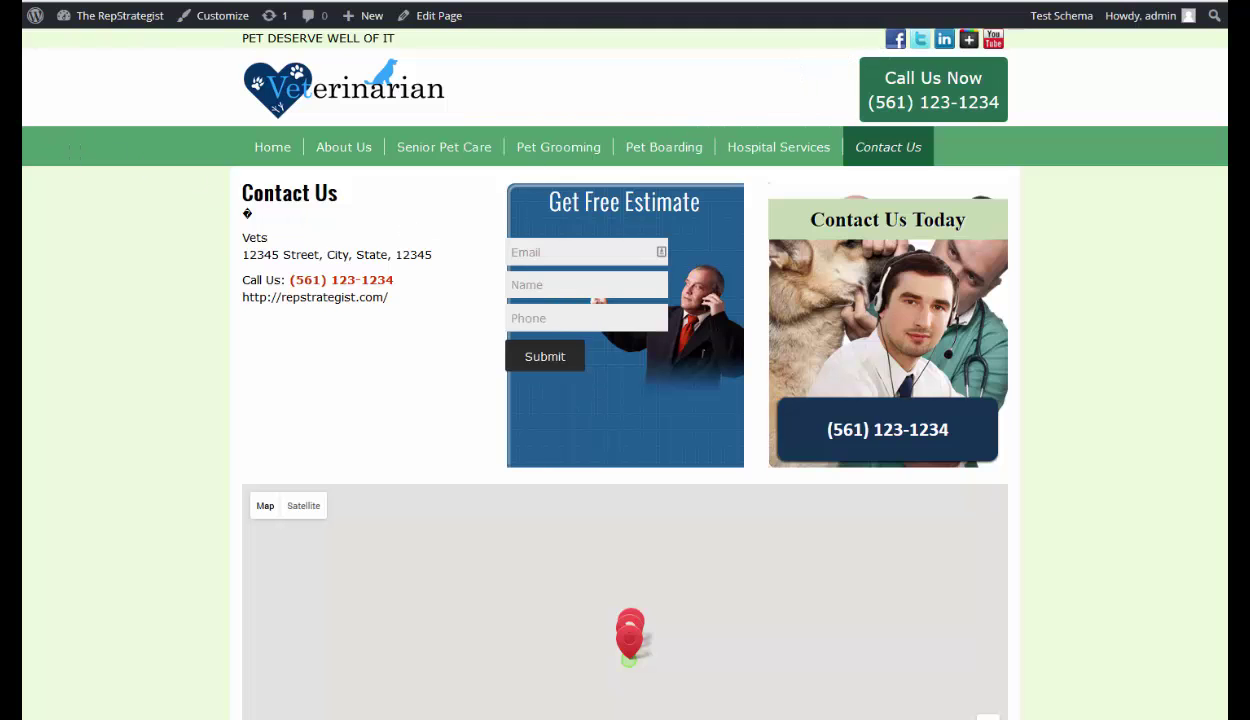
key("ctrl+Tab")
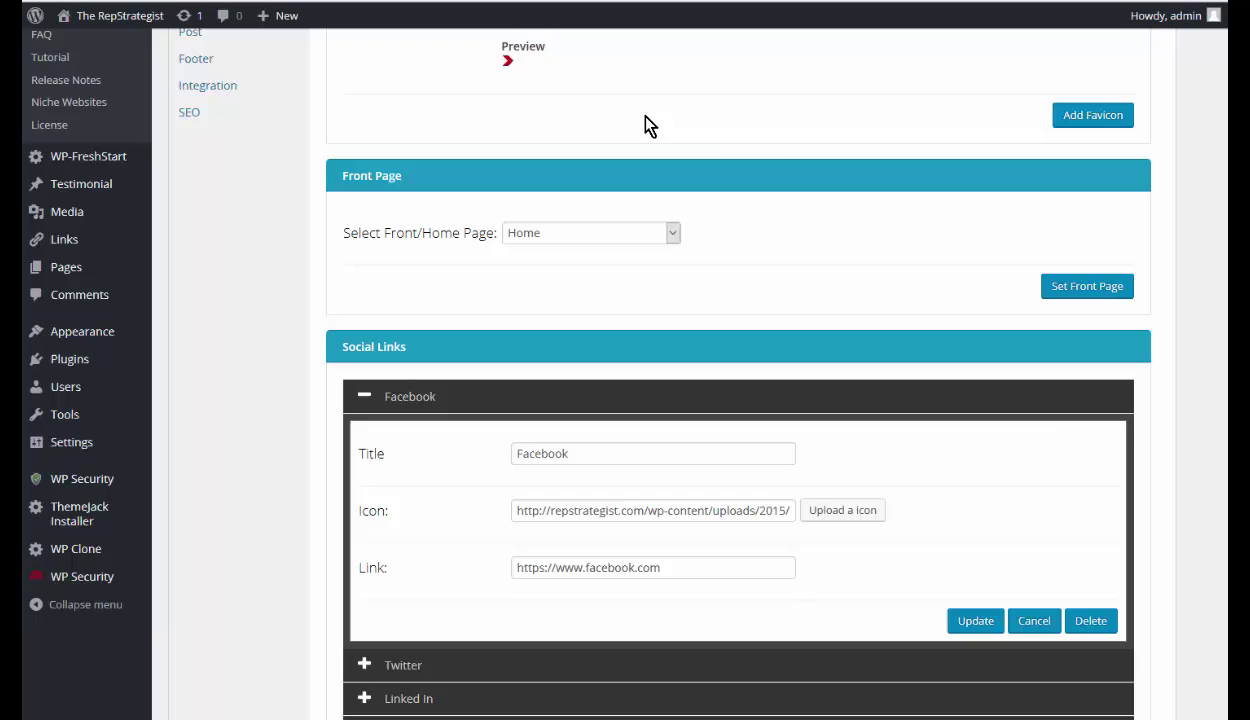
left_click(840, 515)
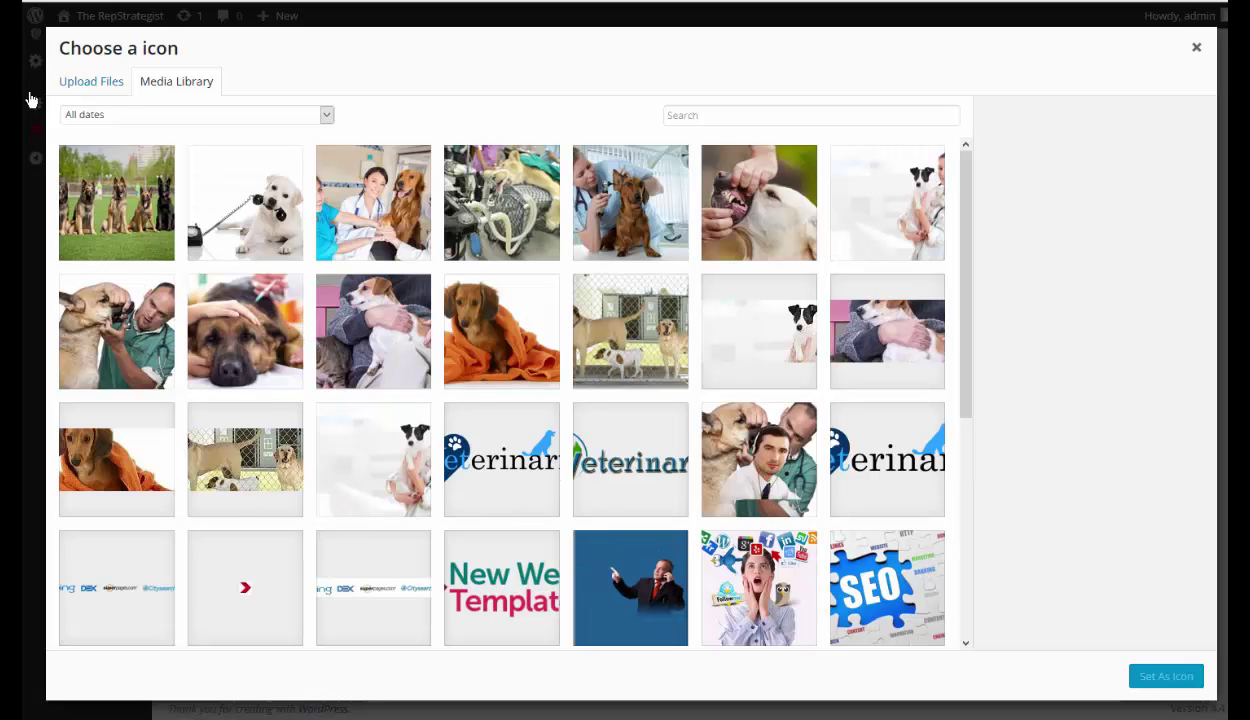
left_click(72, 87)
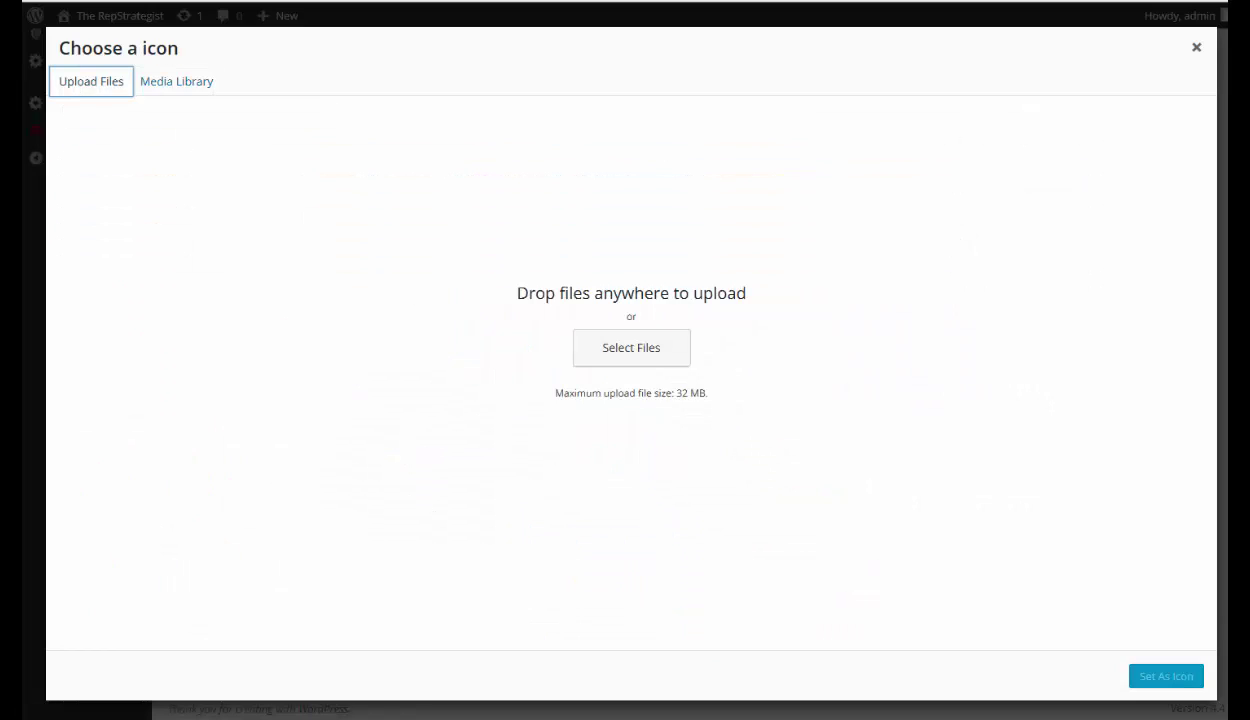
Step: Upload the facebook, GMB, LI, twitter and YT icons from the !!!!!A Photos folder to the media library
left_click(345, 718)
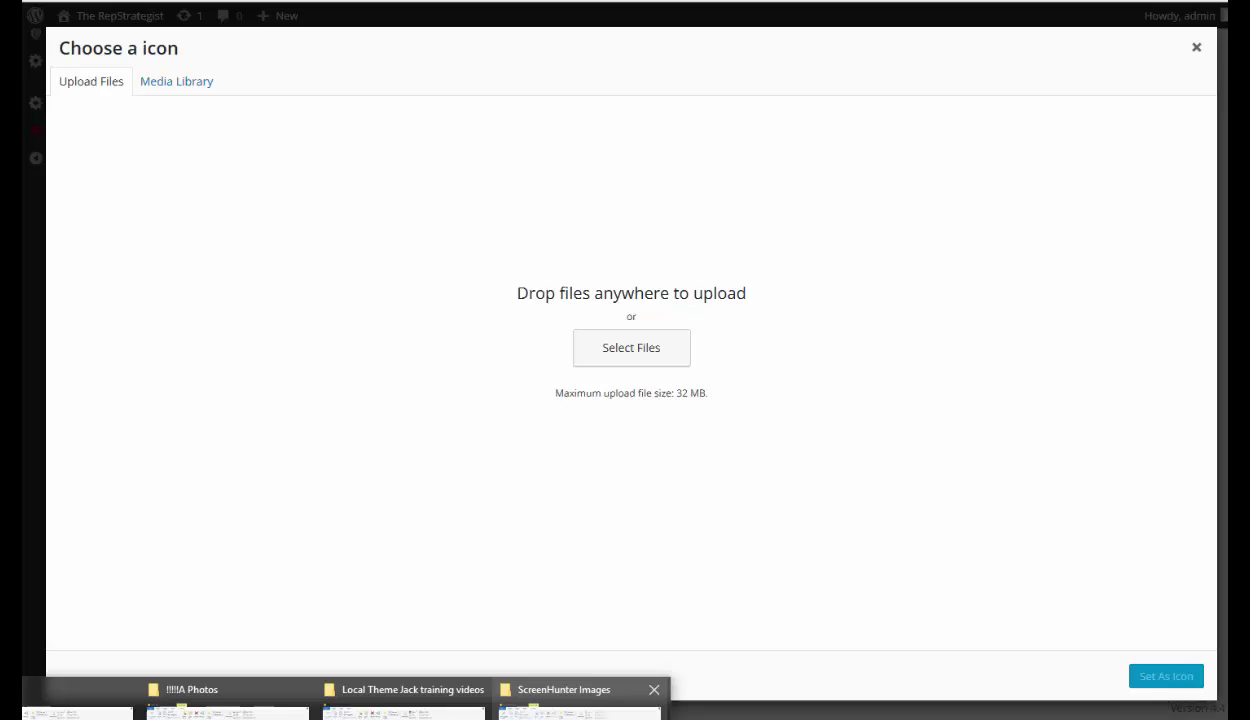
left_click(228, 702)
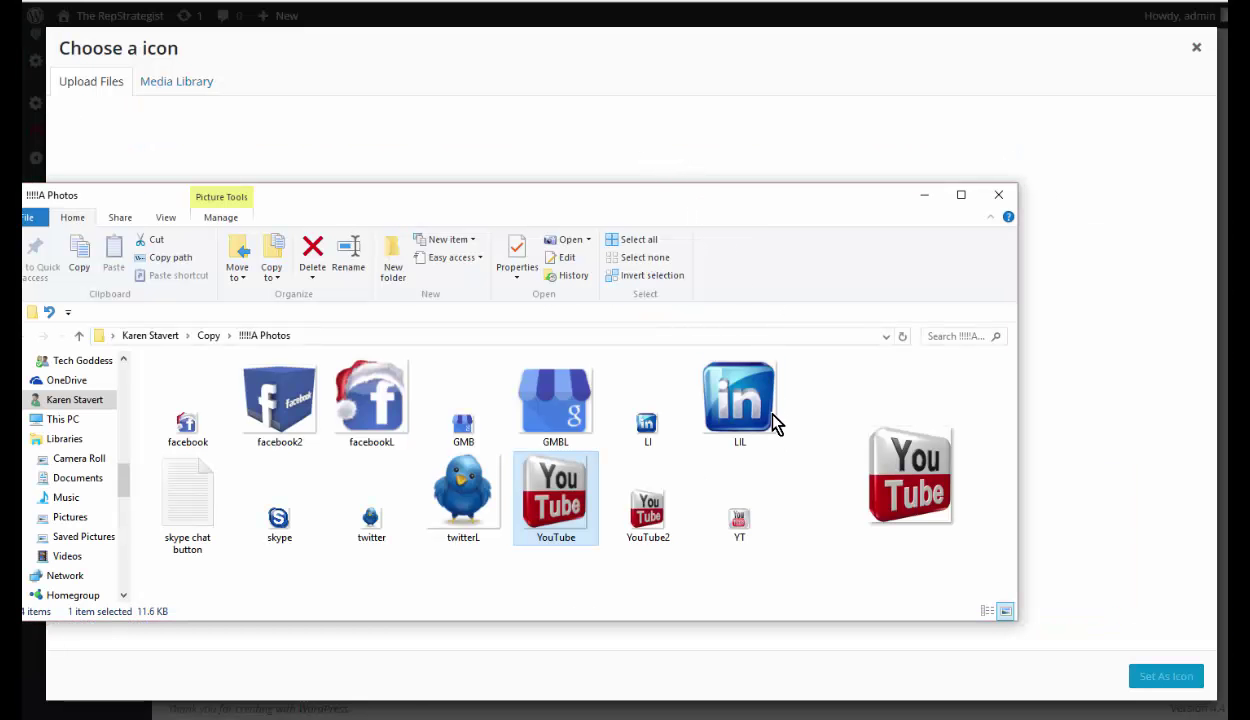
left_click_drag(664, 222, 672, 497)
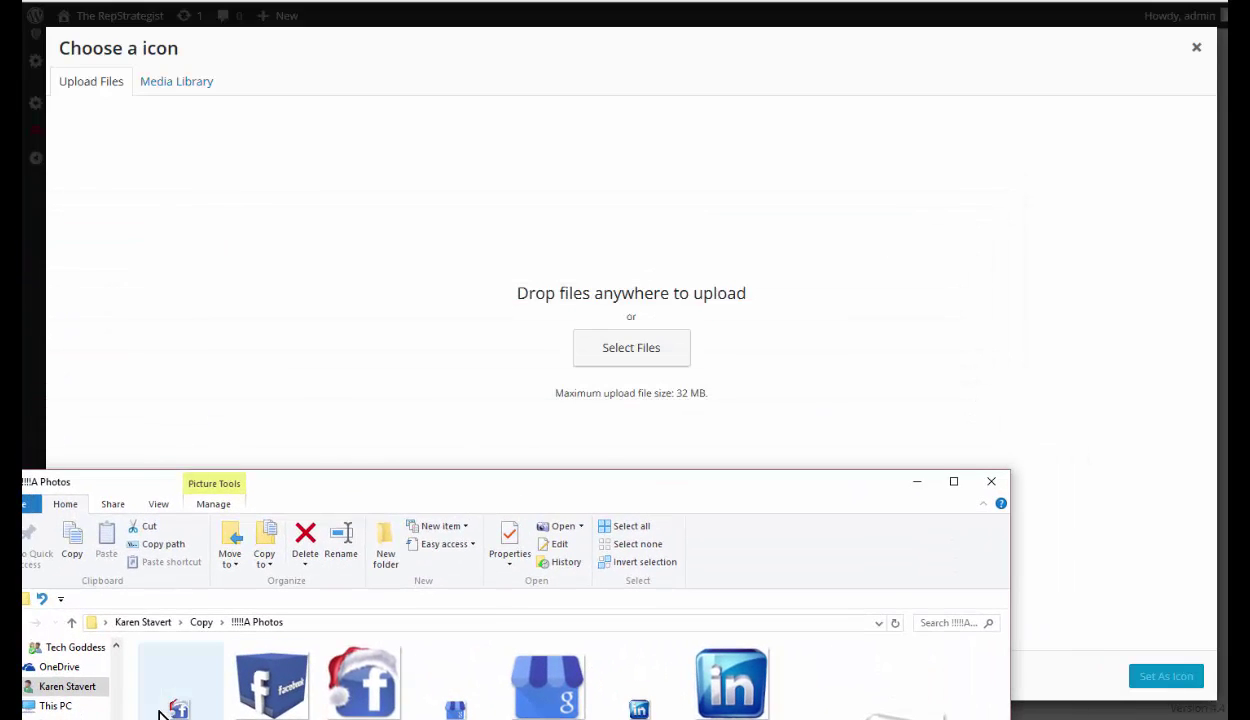
left_click_drag(172, 695, 707, 382)
left_click_drag(638, 710, 703, 393)
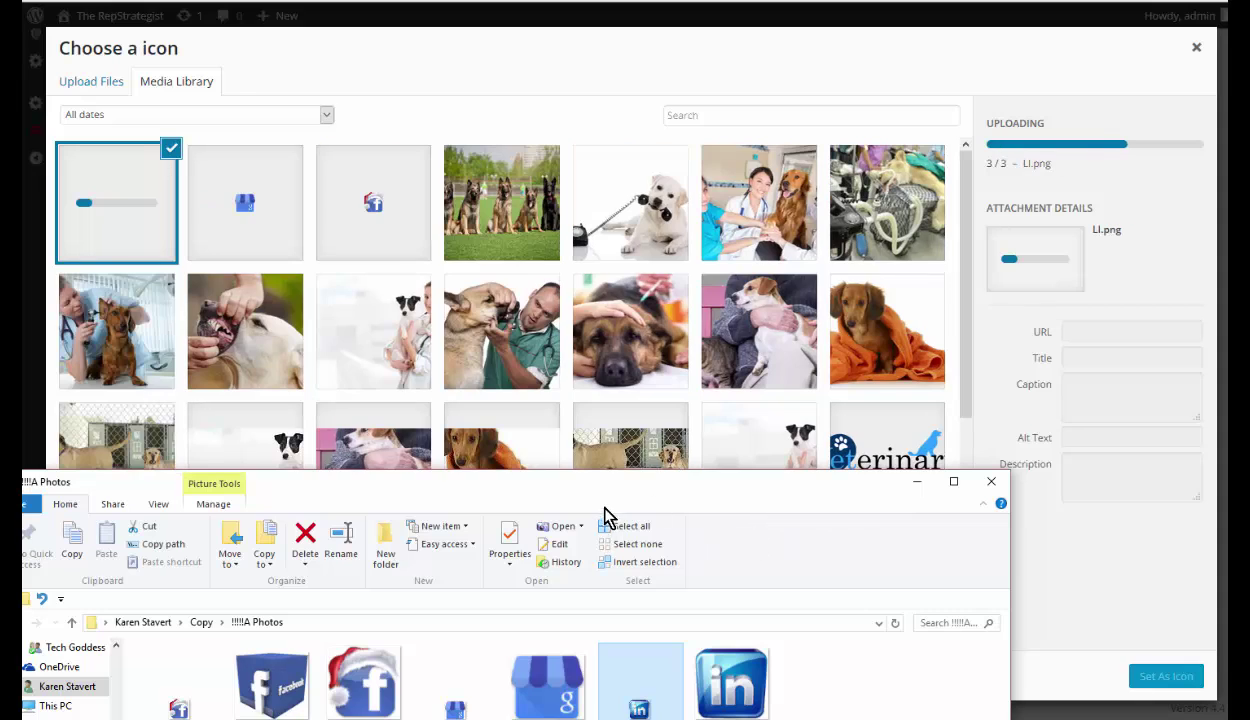
left_click_drag(642, 500, 690, 378)
left_click_drag(409, 700, 608, 315)
left_click_drag(780, 700, 658, 287)
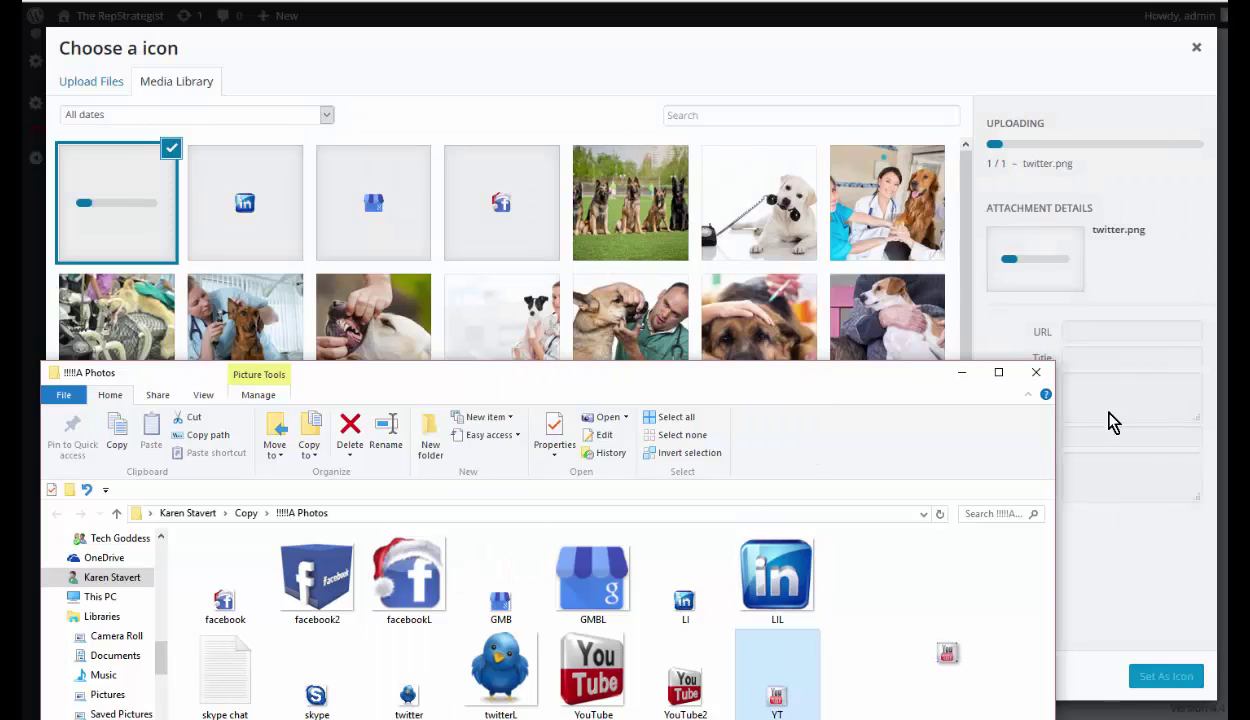
left_click(962, 372)
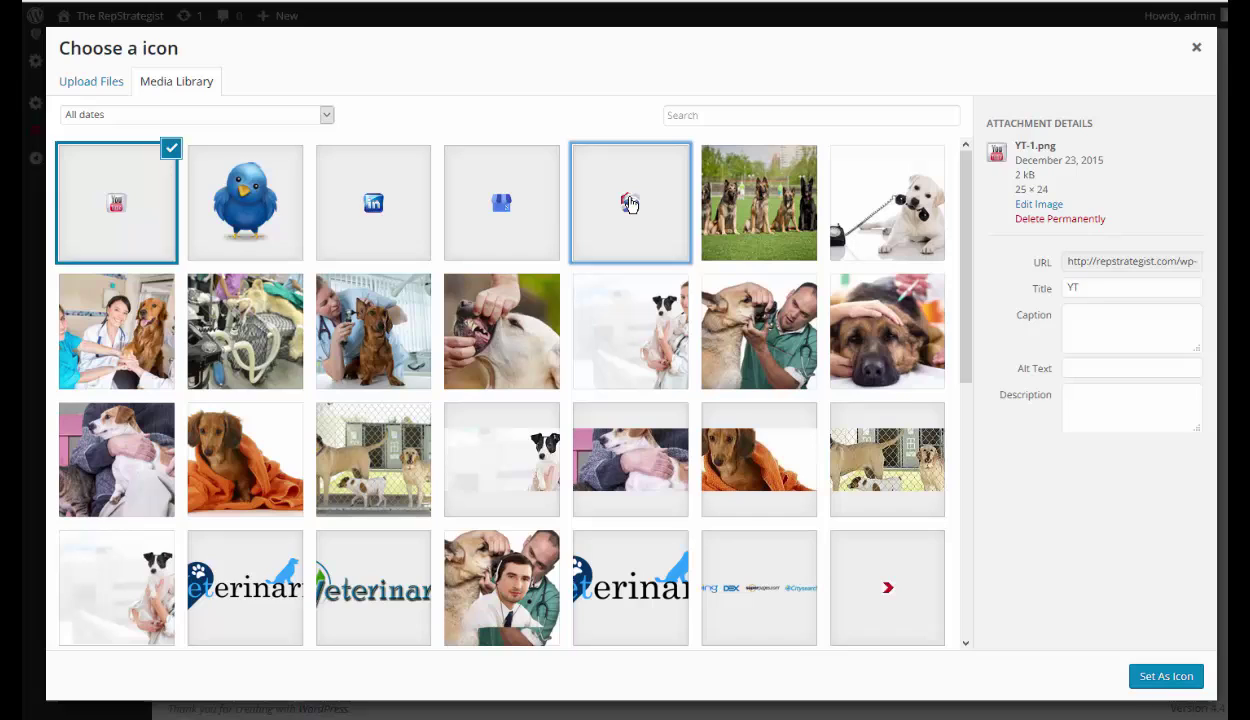
Step: Update the Facebook social link with the newly uploaded facebook image as icon and the owner's profile URL as link
left_click(629, 203)
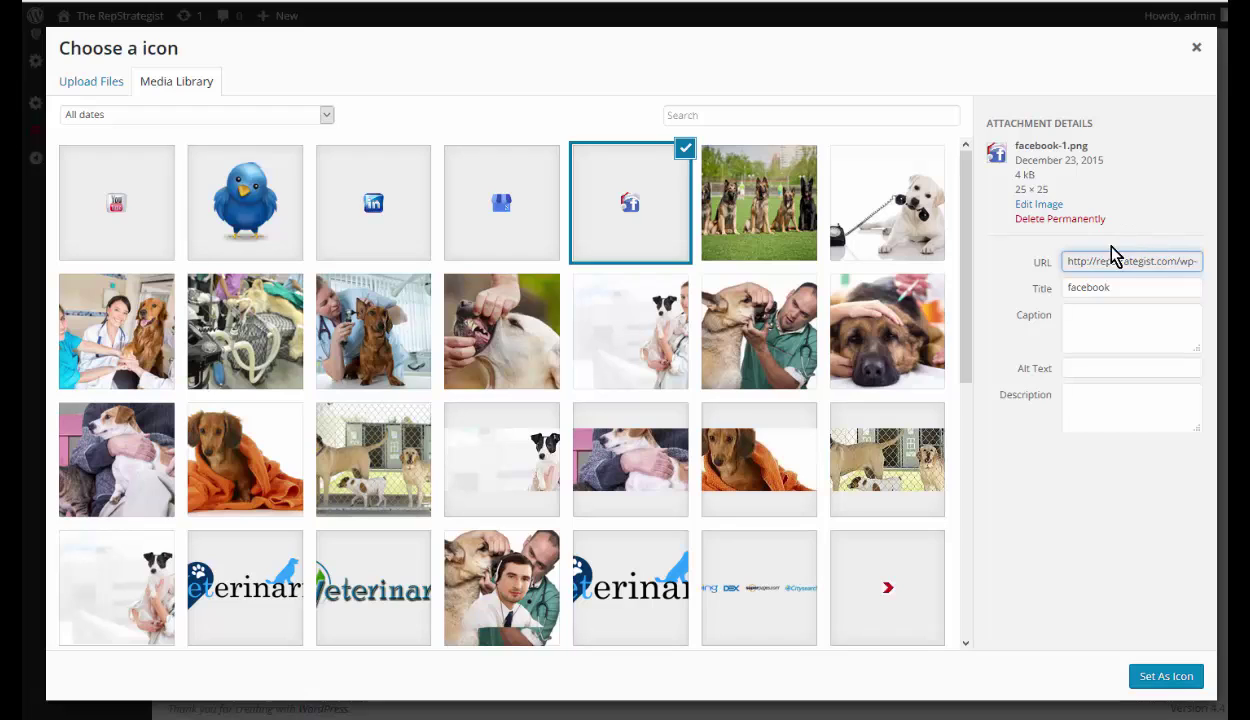
left_click(1163, 678)
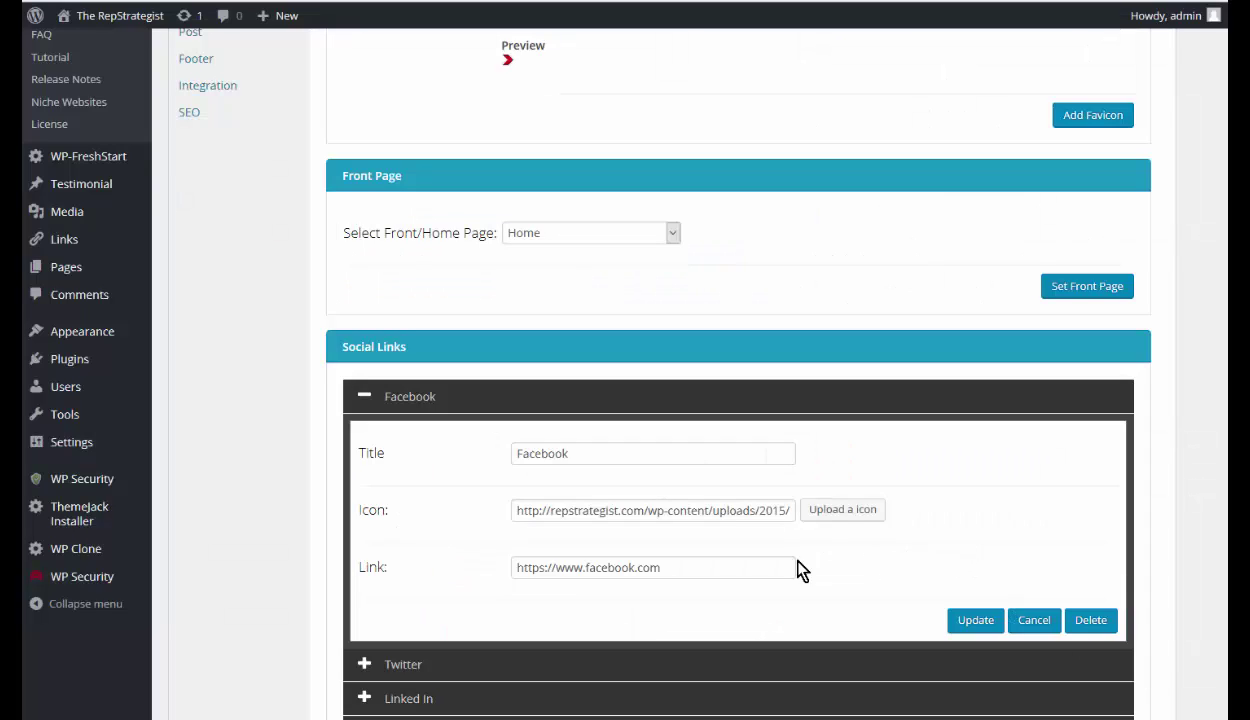
left_click(676, 567)
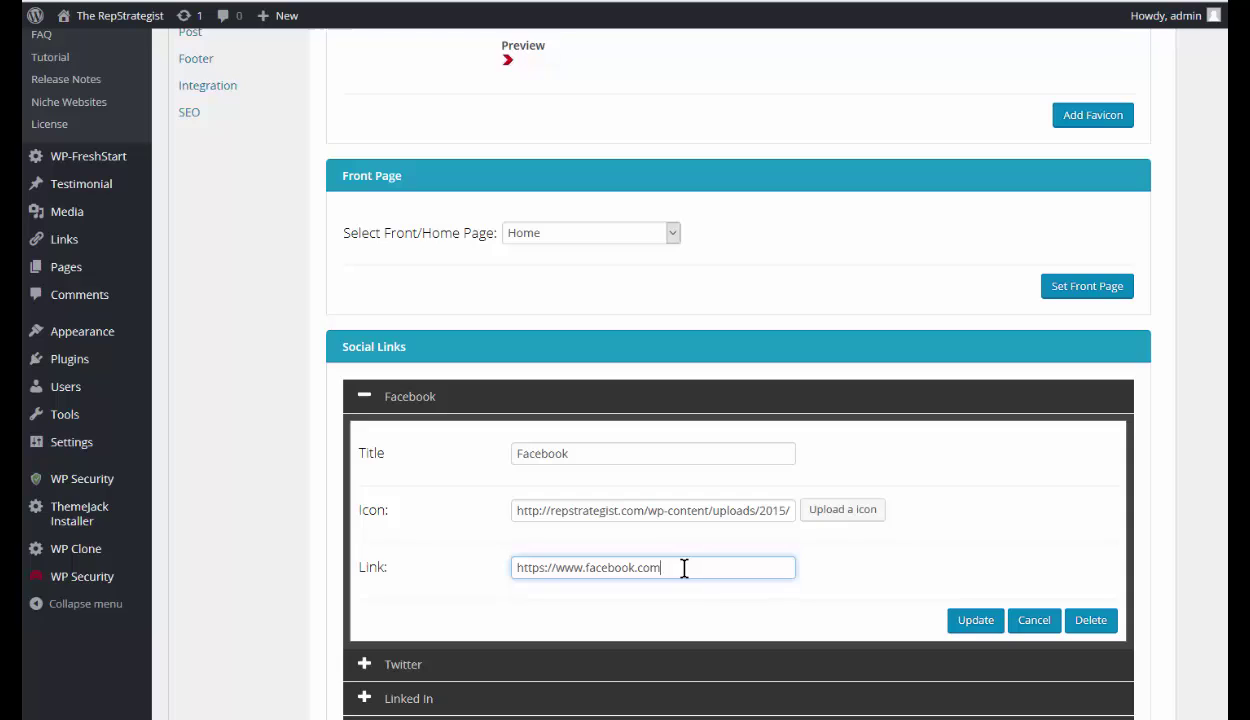
type("/")
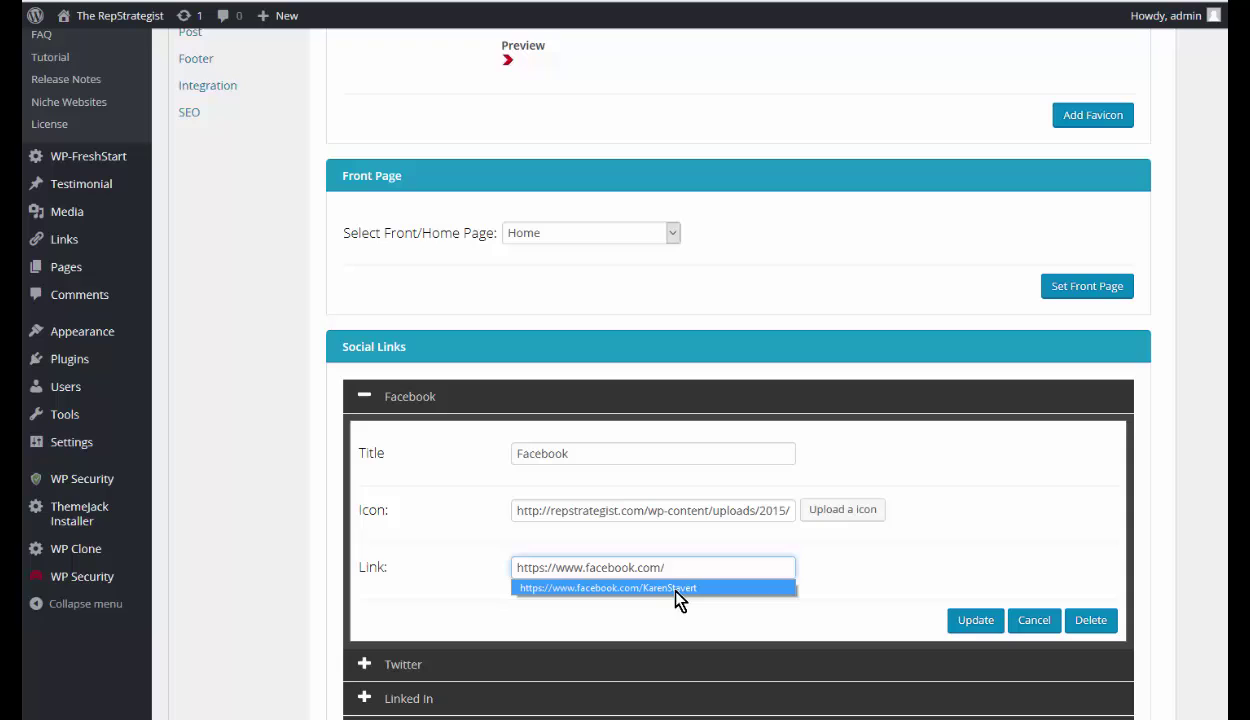
left_click(677, 589)
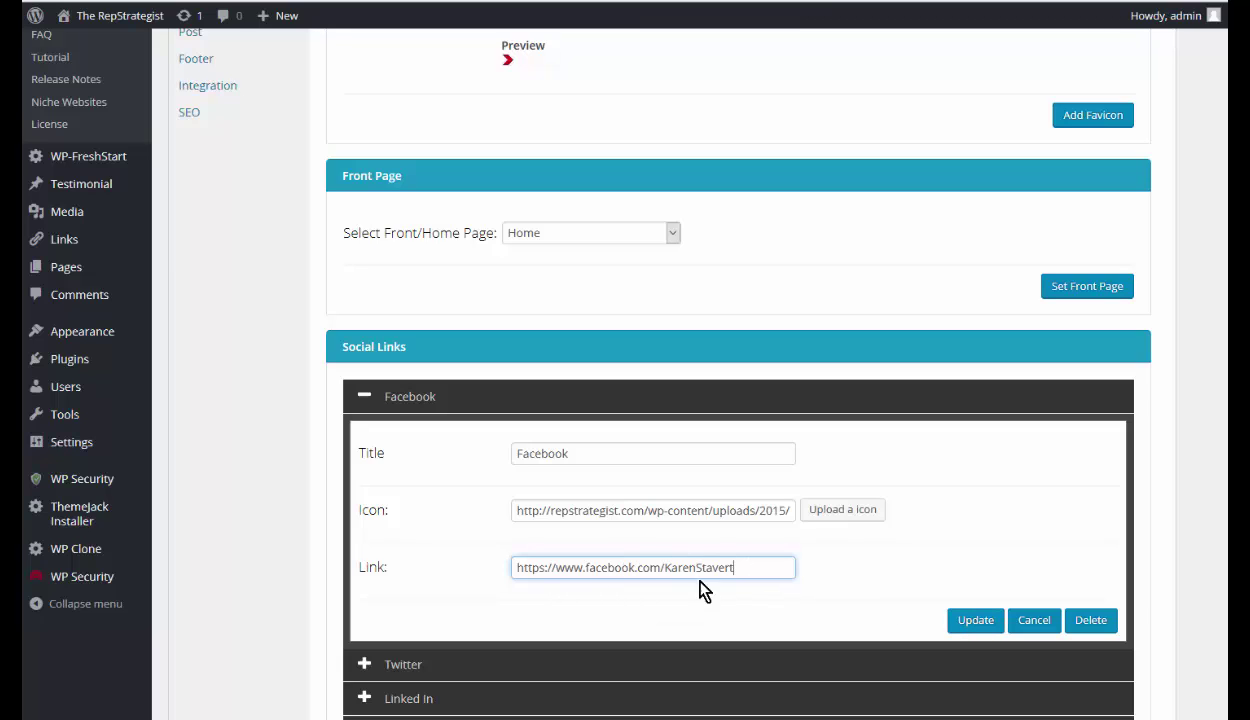
left_click(976, 621)
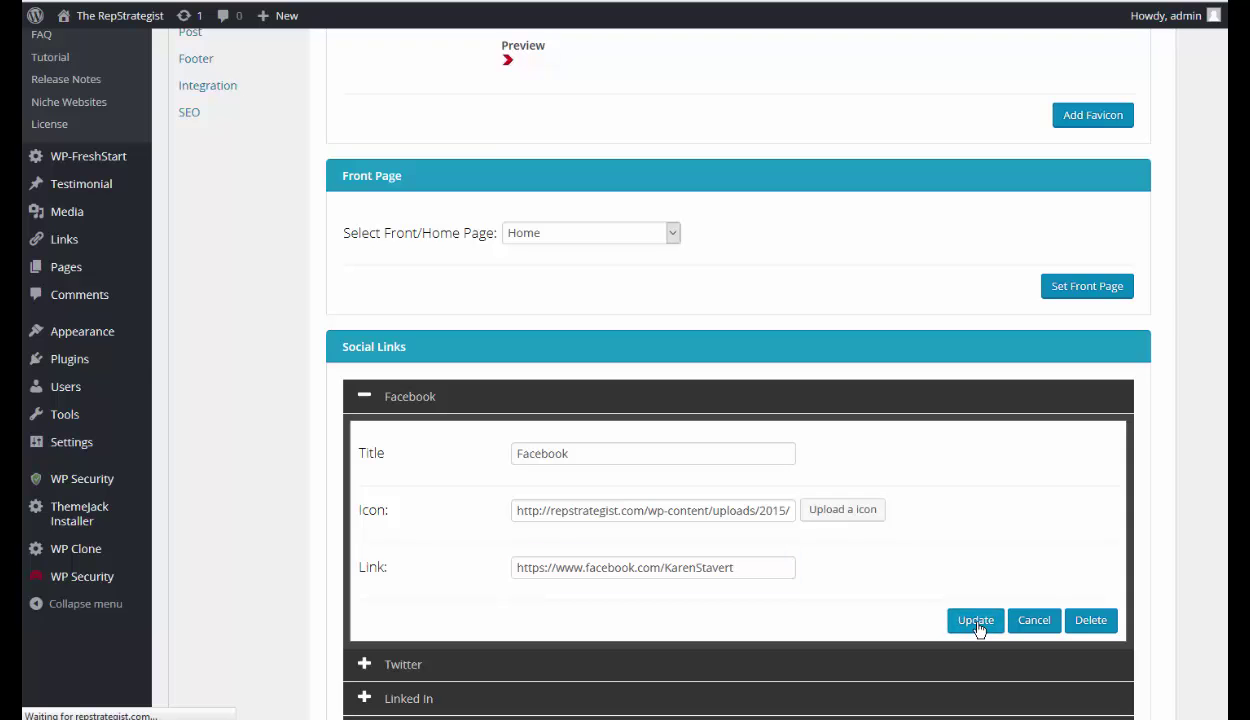
Step: Select the uploaded twitter image in the Twitter social link's icon chooser and open it for editing
scroll(904, 587, "down", 1)
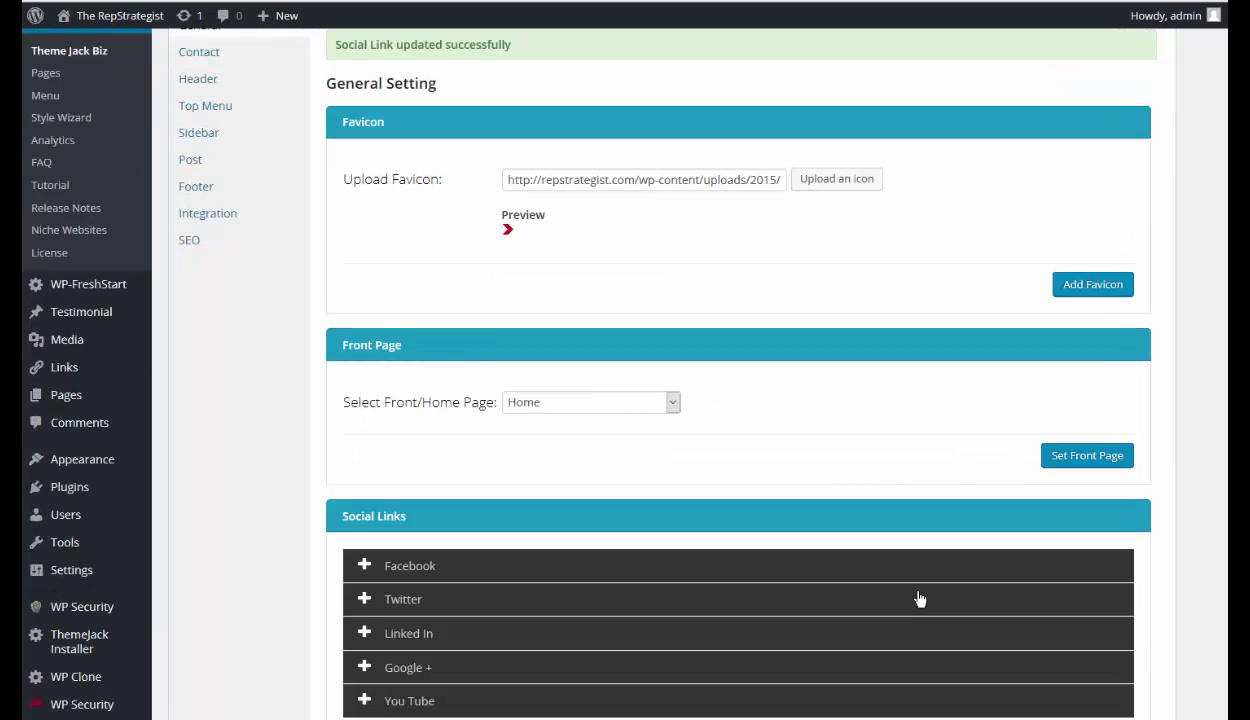
left_click(366, 600)
scroll(858, 518, "down", 2)
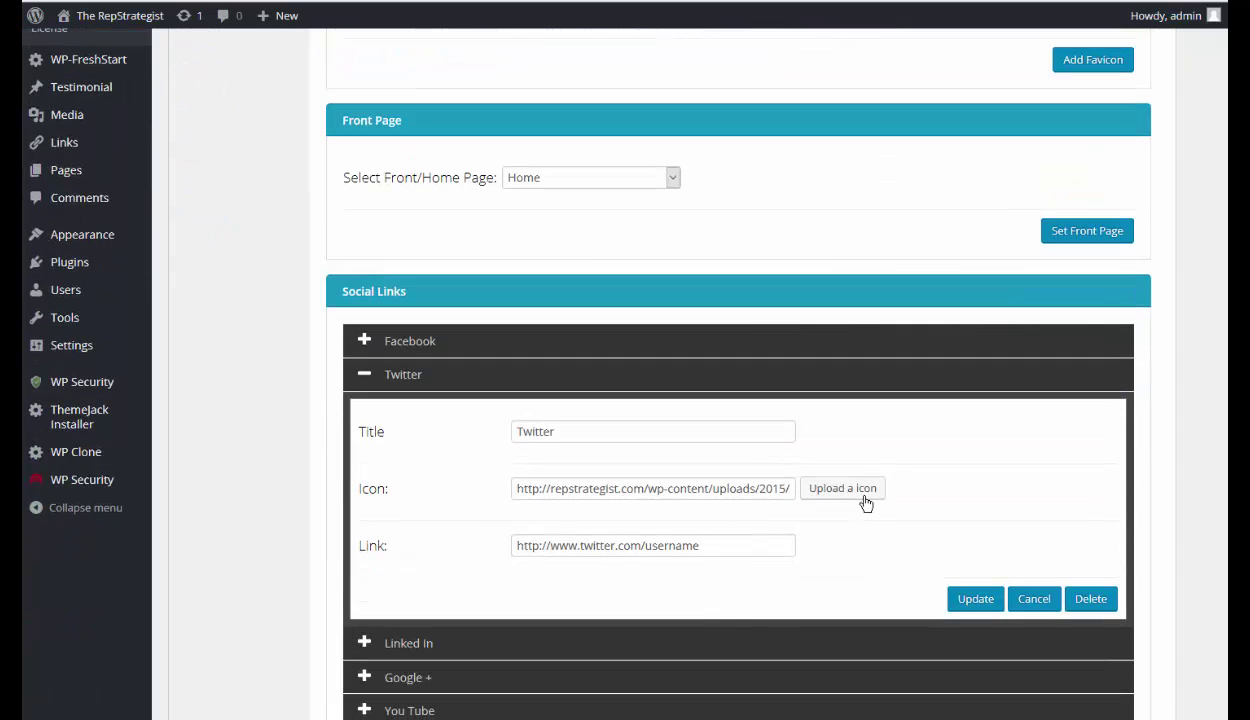
left_click(847, 492)
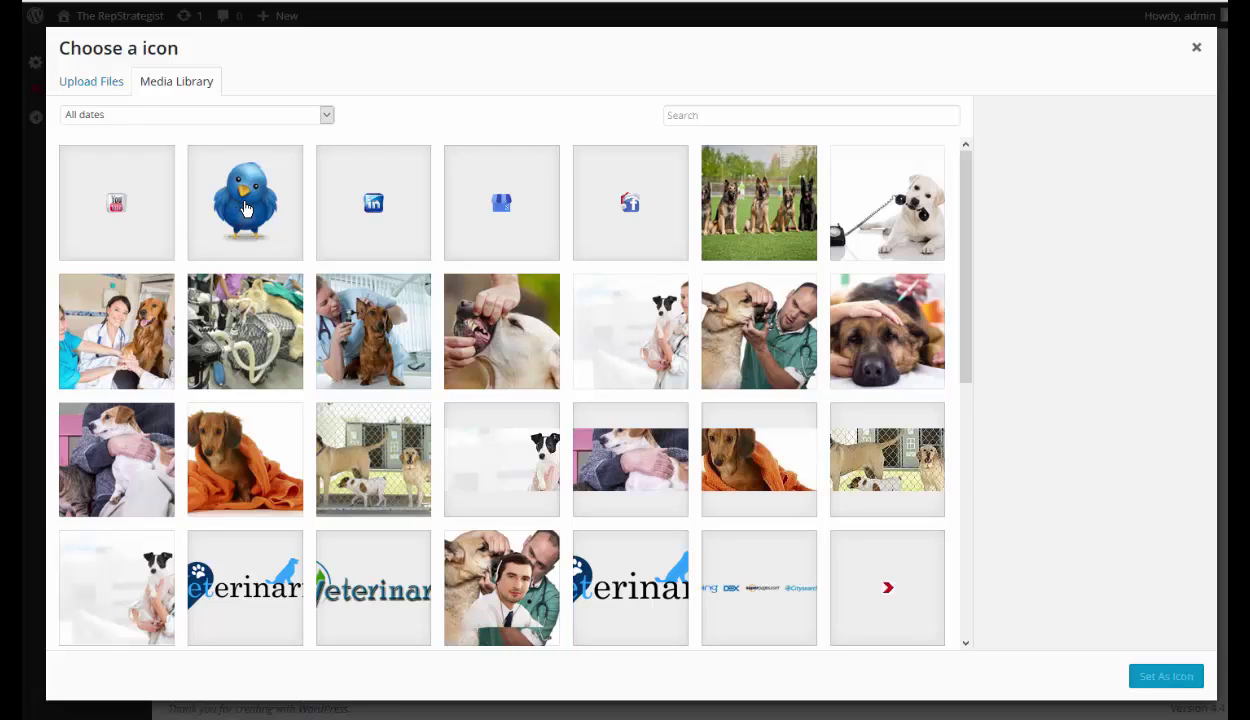
left_click(246, 209)
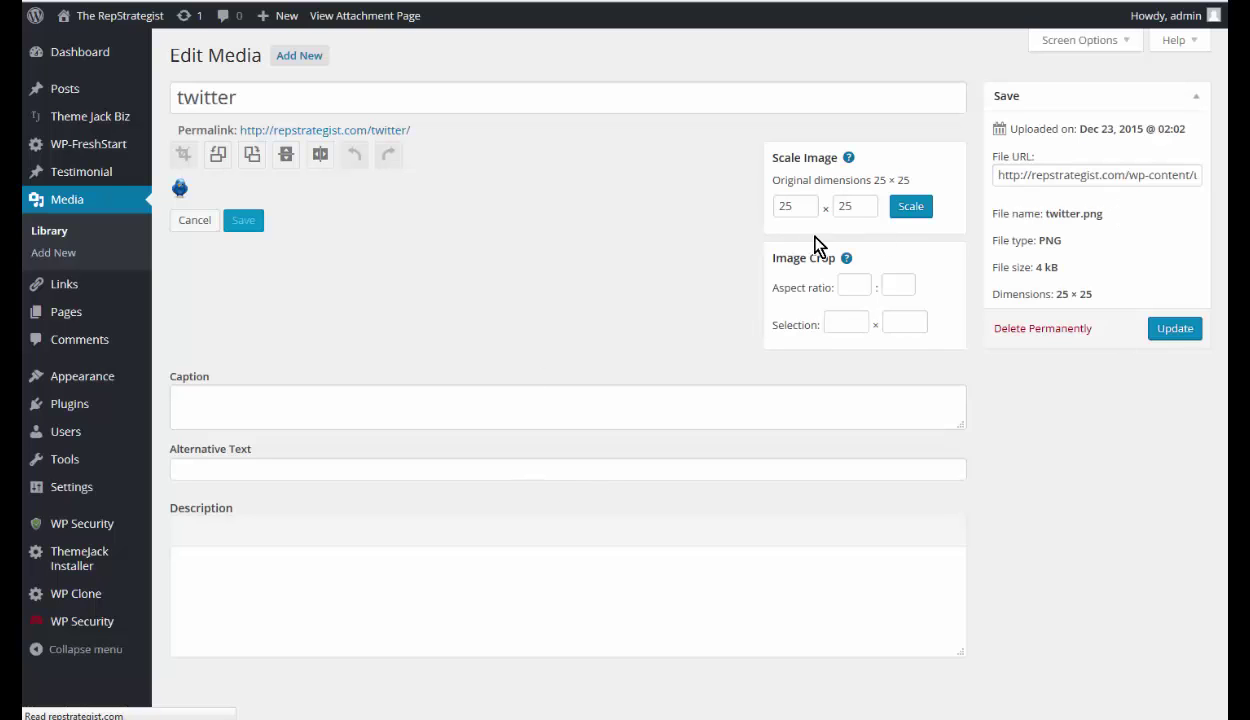
Step: Scale the twitter image to 20 × 20 and update the media attachment
left_click(800, 212)
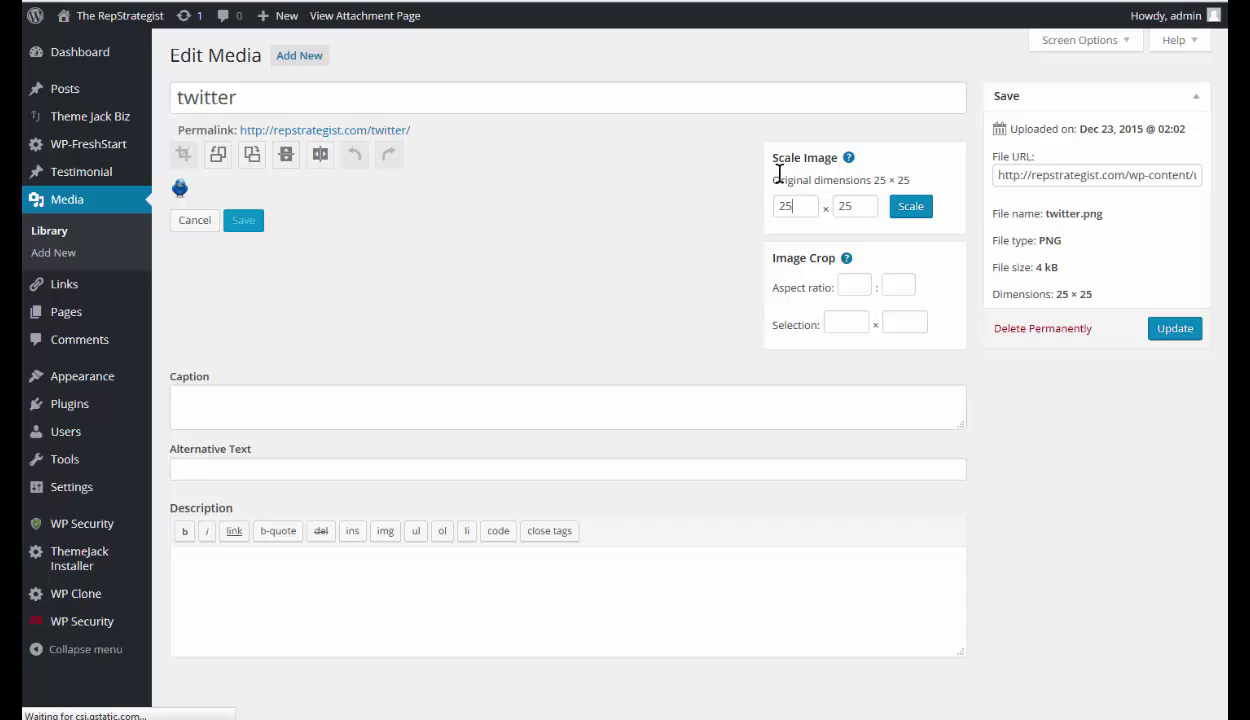
double_click(790, 207)
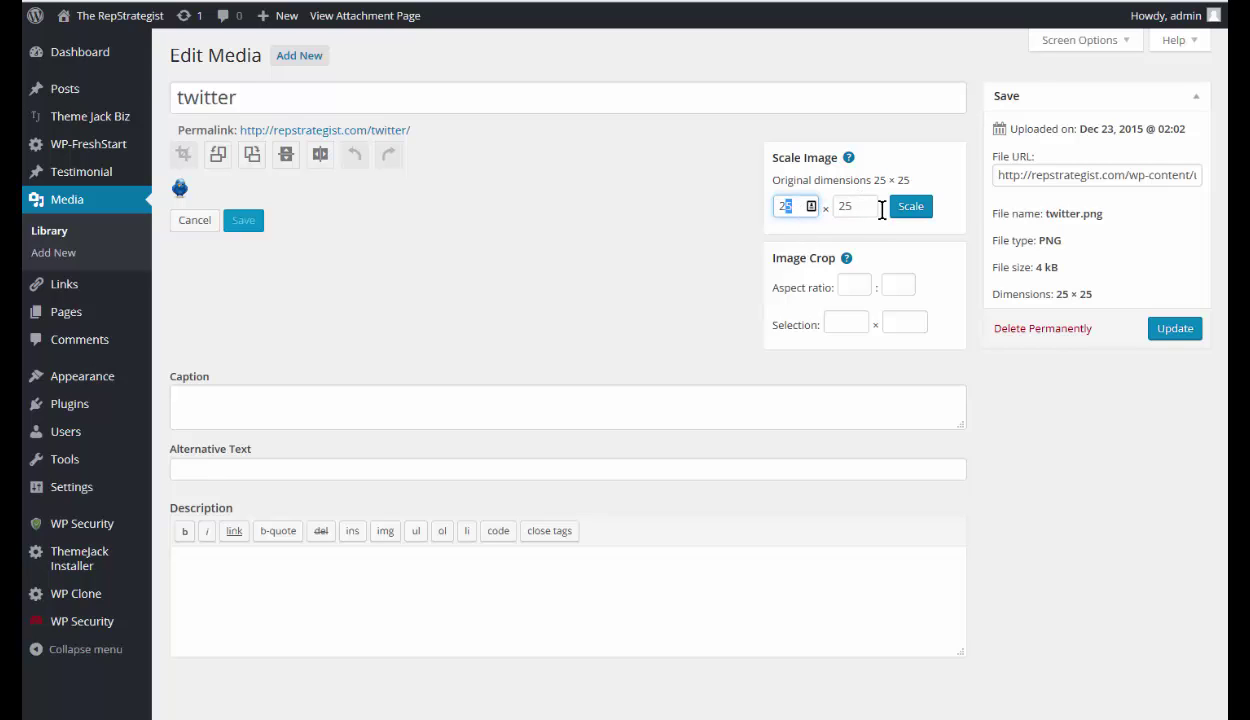
type("20")
left_click(912, 214)
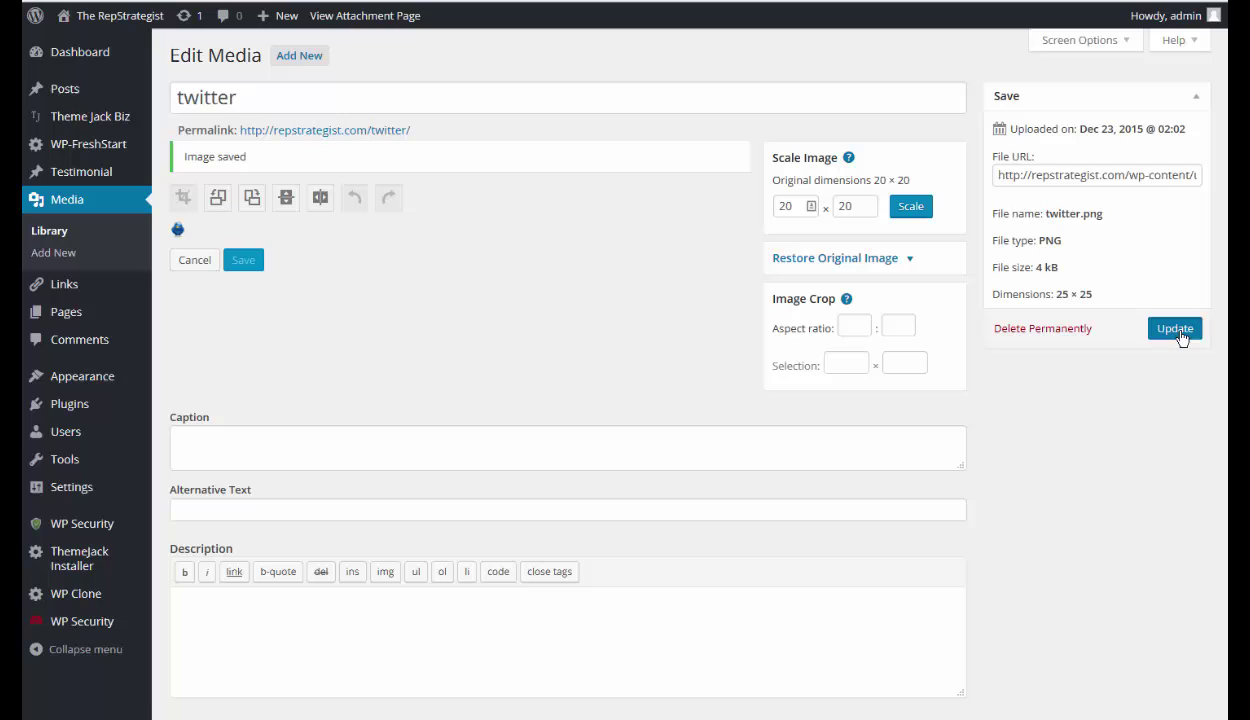
left_click(1176, 329)
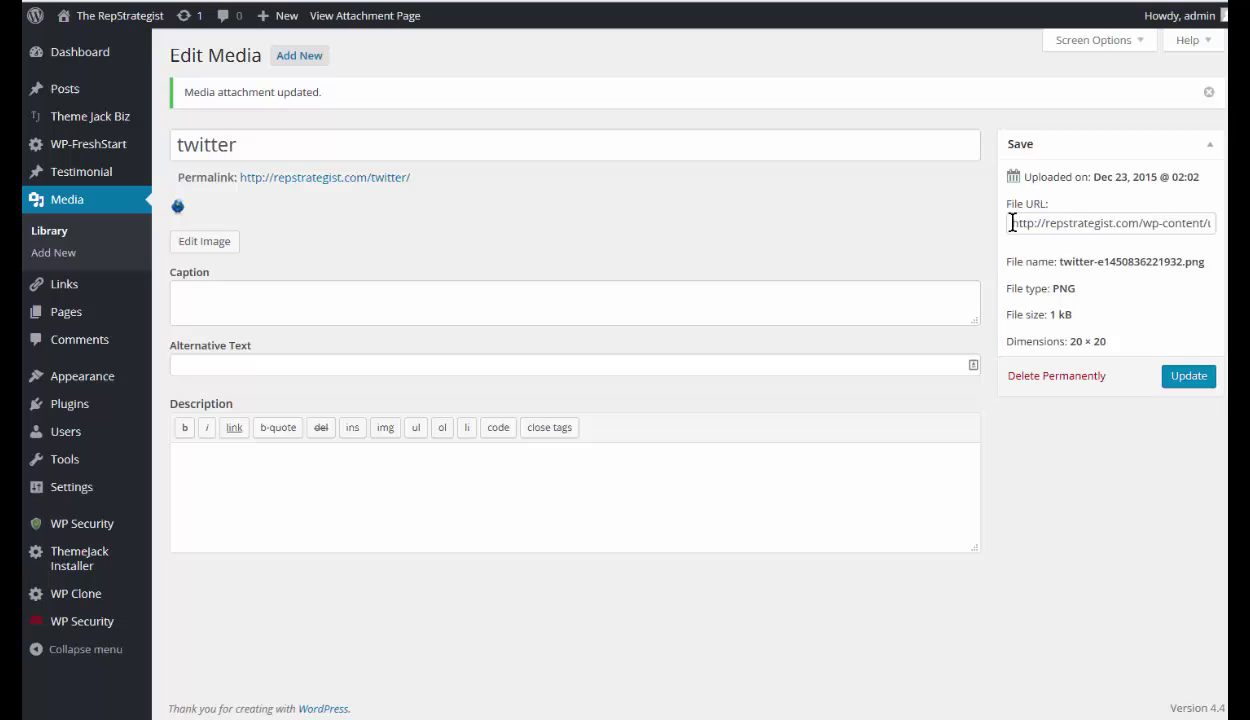
Step: Copy the full file URL of the resized twitter image
left_click_drag(1013, 221, 1212, 222)
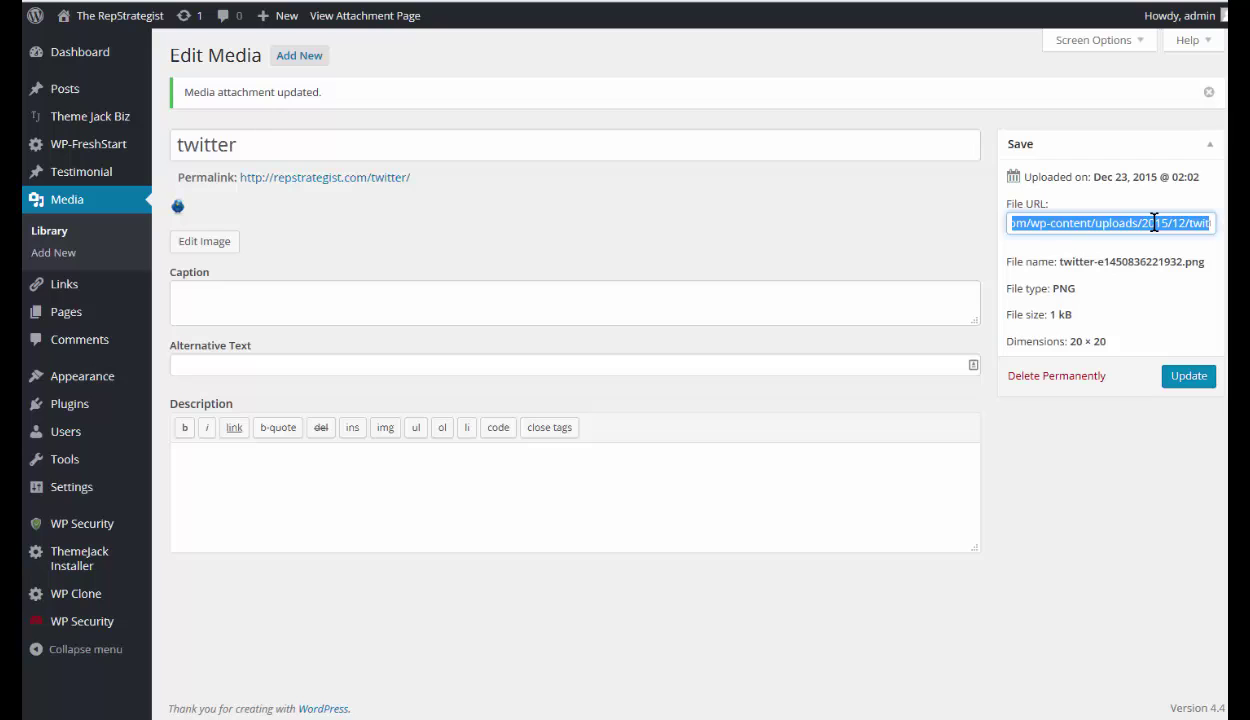
right_click(1152, 224)
left_click(1075, 336)
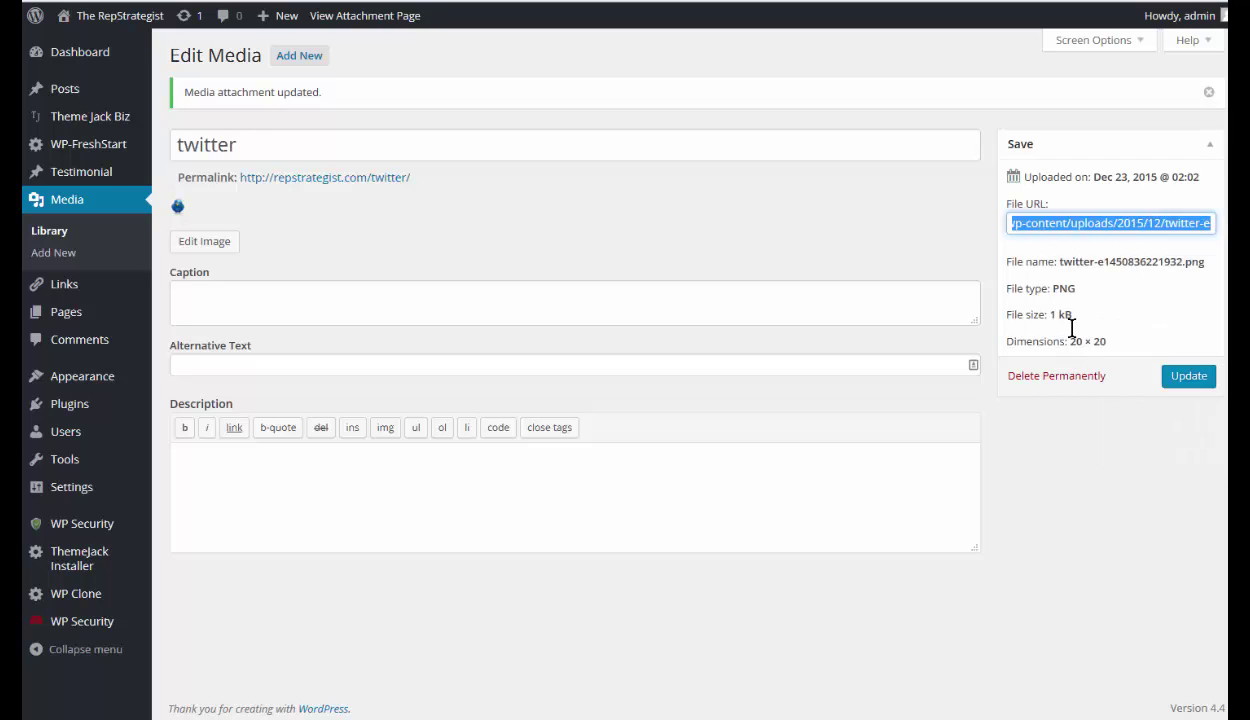
right_click(1121, 219)
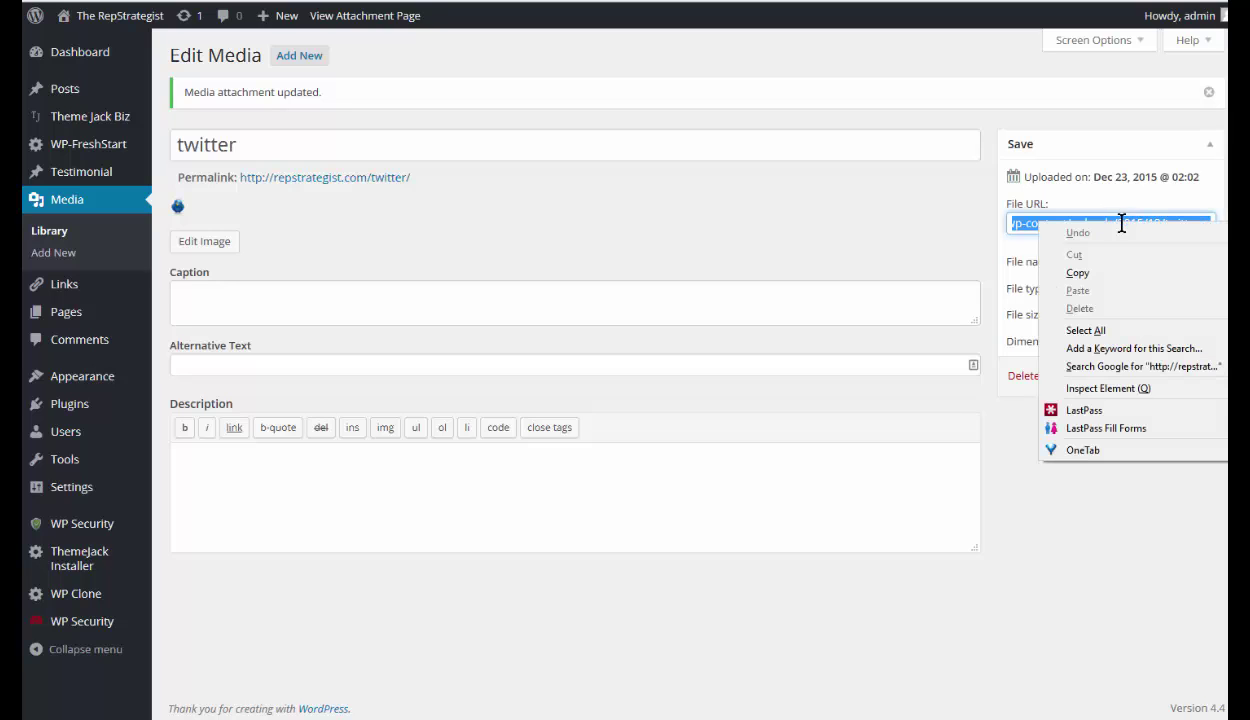
left_click(1083, 272)
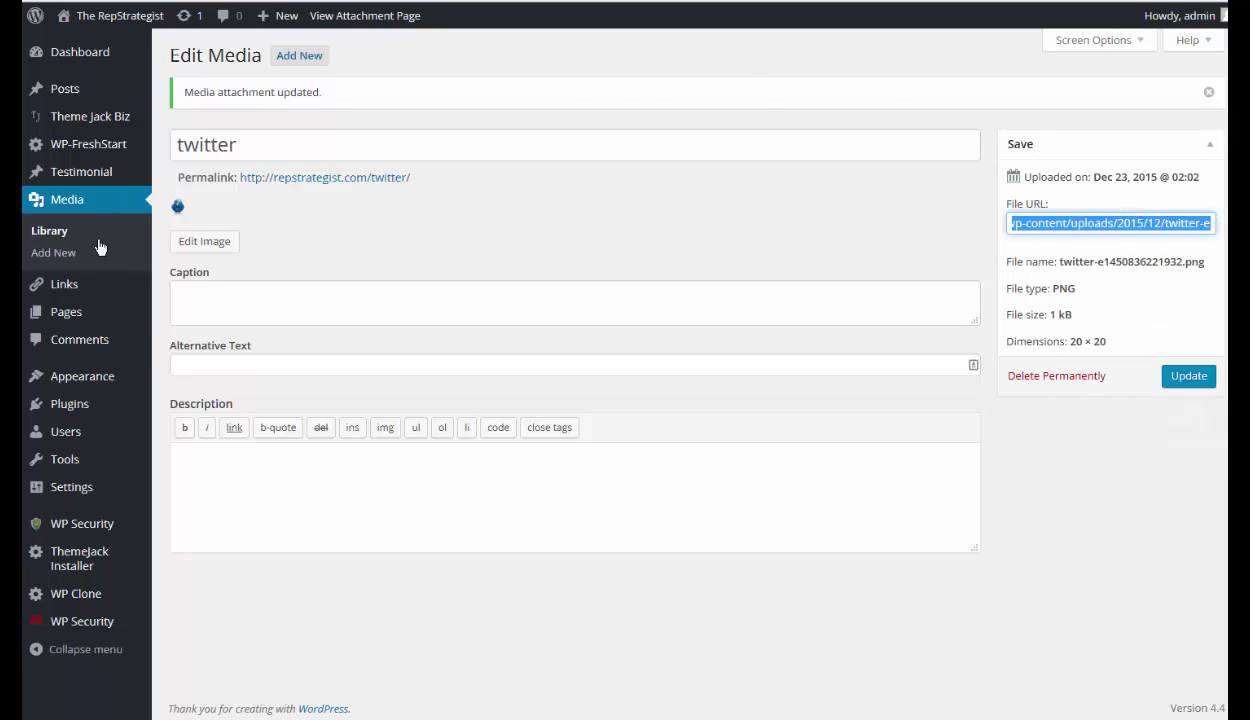
Step: Return to the Theme Jack Biz general settings and expand the Twitter social link
mouse_move(80, 125)
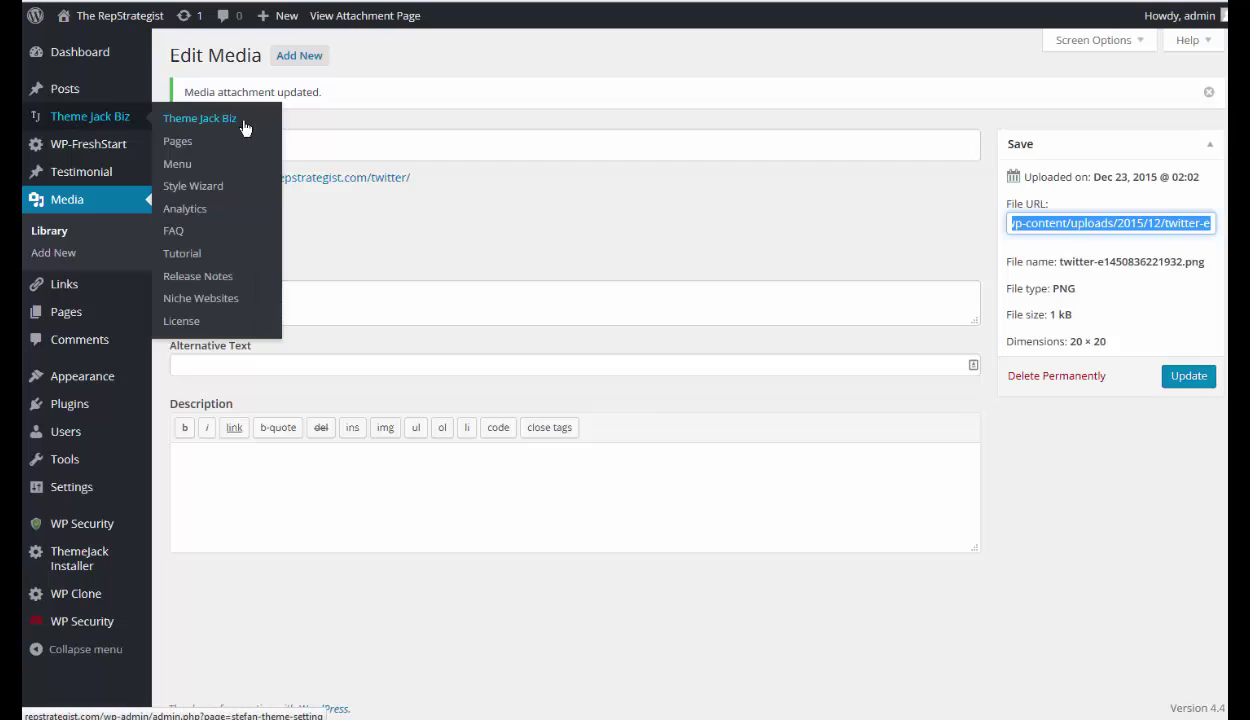
left_click(201, 124)
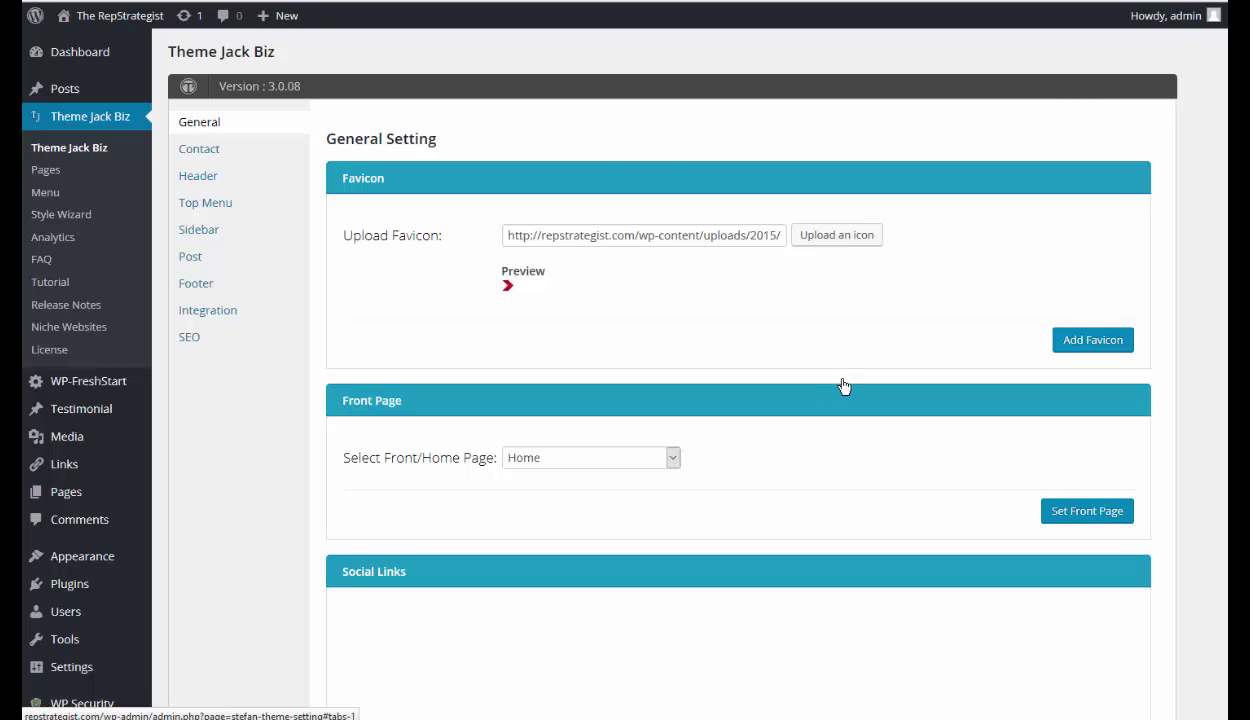
scroll(781, 399, "down", 4)
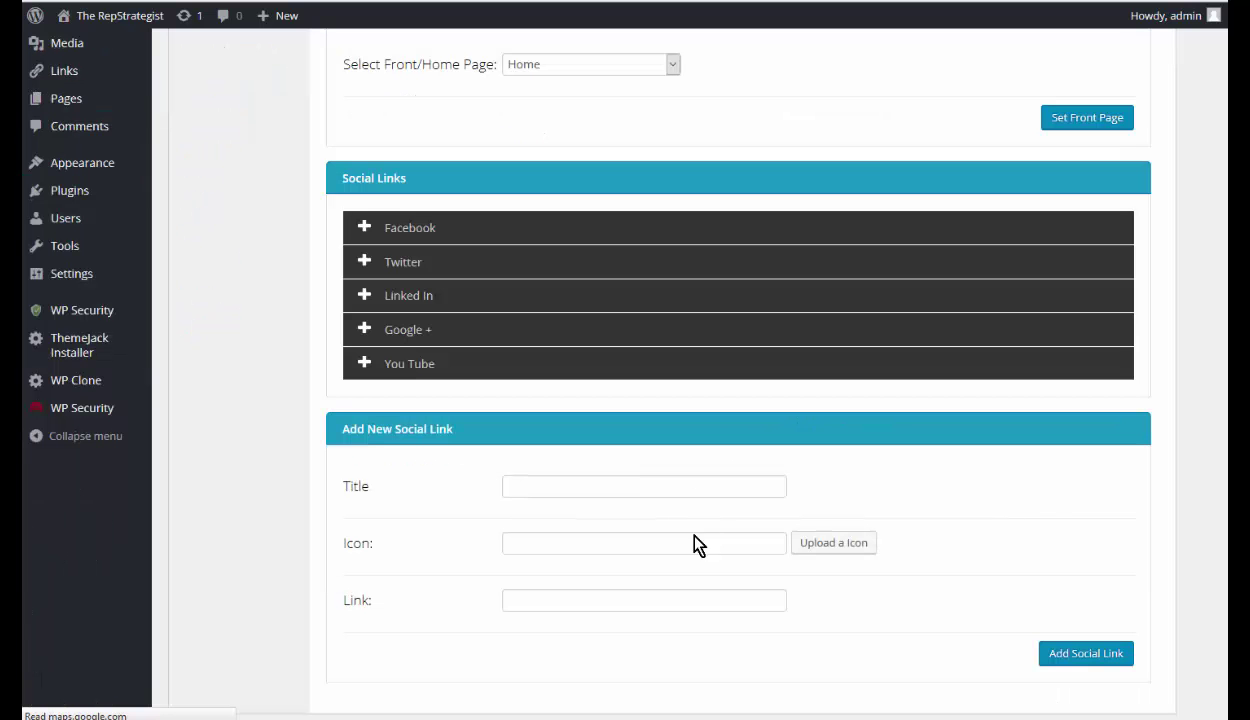
left_click(393, 266)
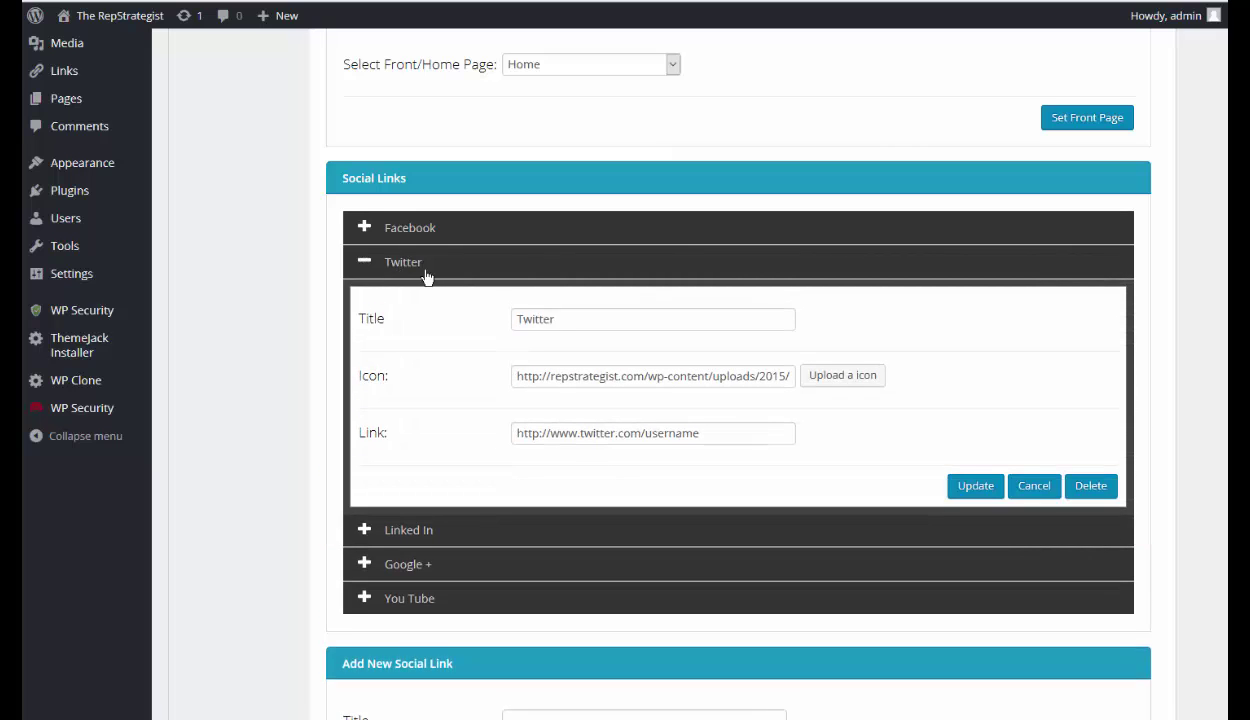
Step: Replace the Twitter social link's icon URL with the copied twitter-e1450836221932.png address and update the link
left_click_drag(513, 375, 802, 380)
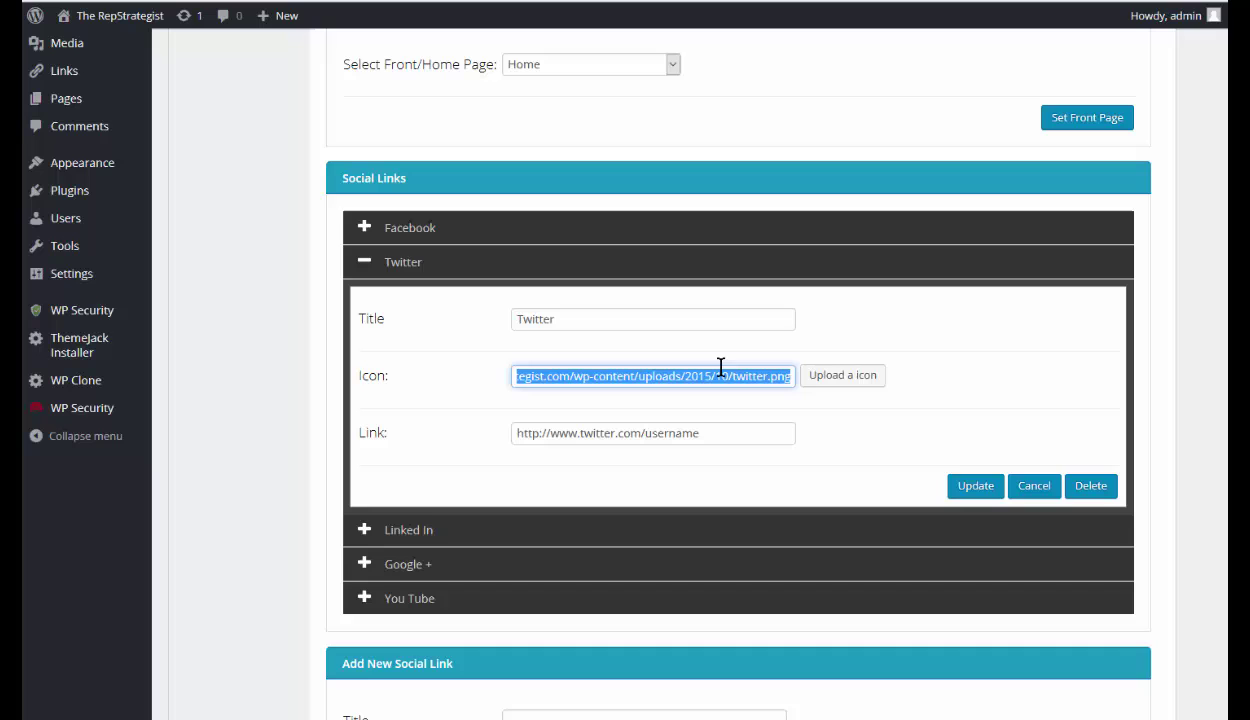
key("ctrl+v")
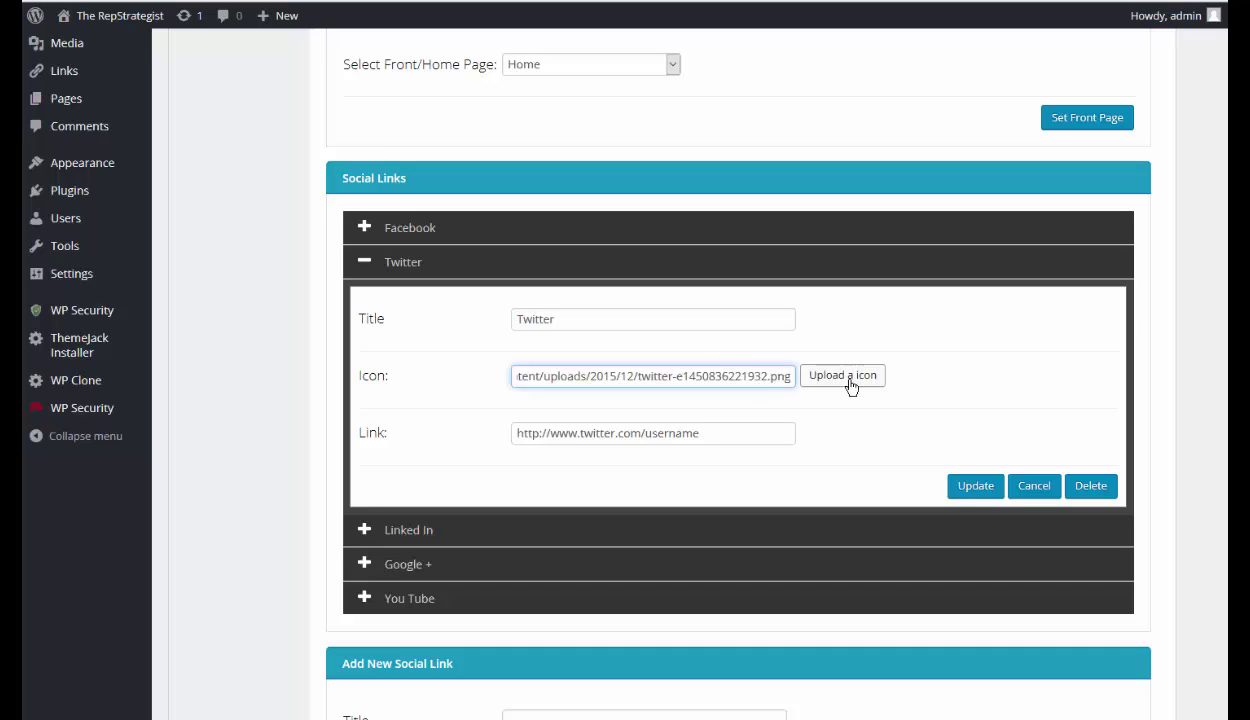
left_click(975, 494)
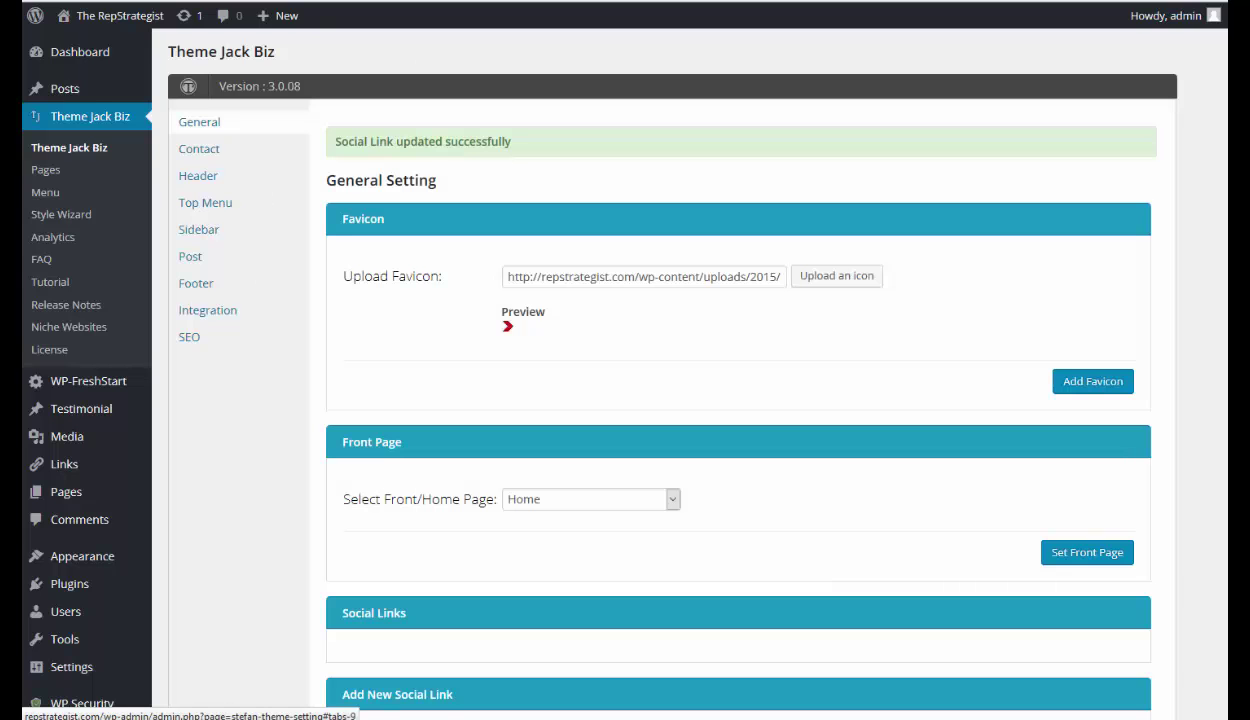
Step: Reload the live site's Contact Us page to check the Twitter icon in the header
left_click(189, 337)
scroll(700, 400, "down", 1)
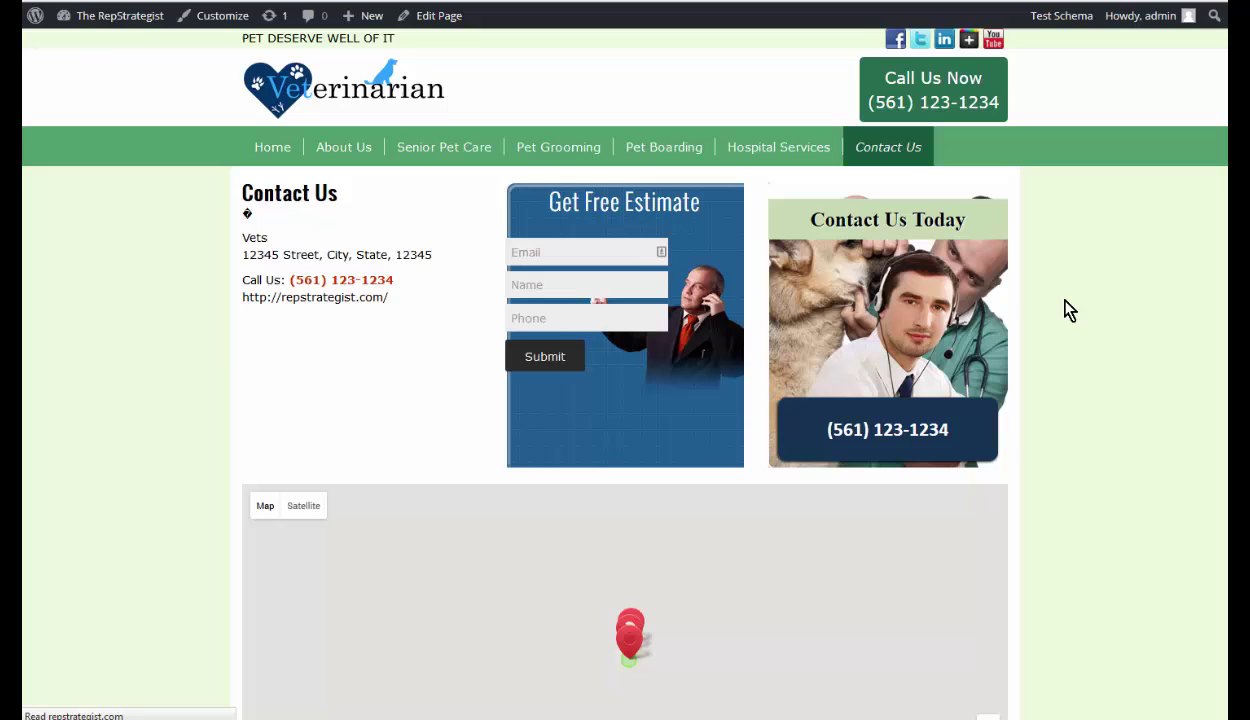
key("F5")
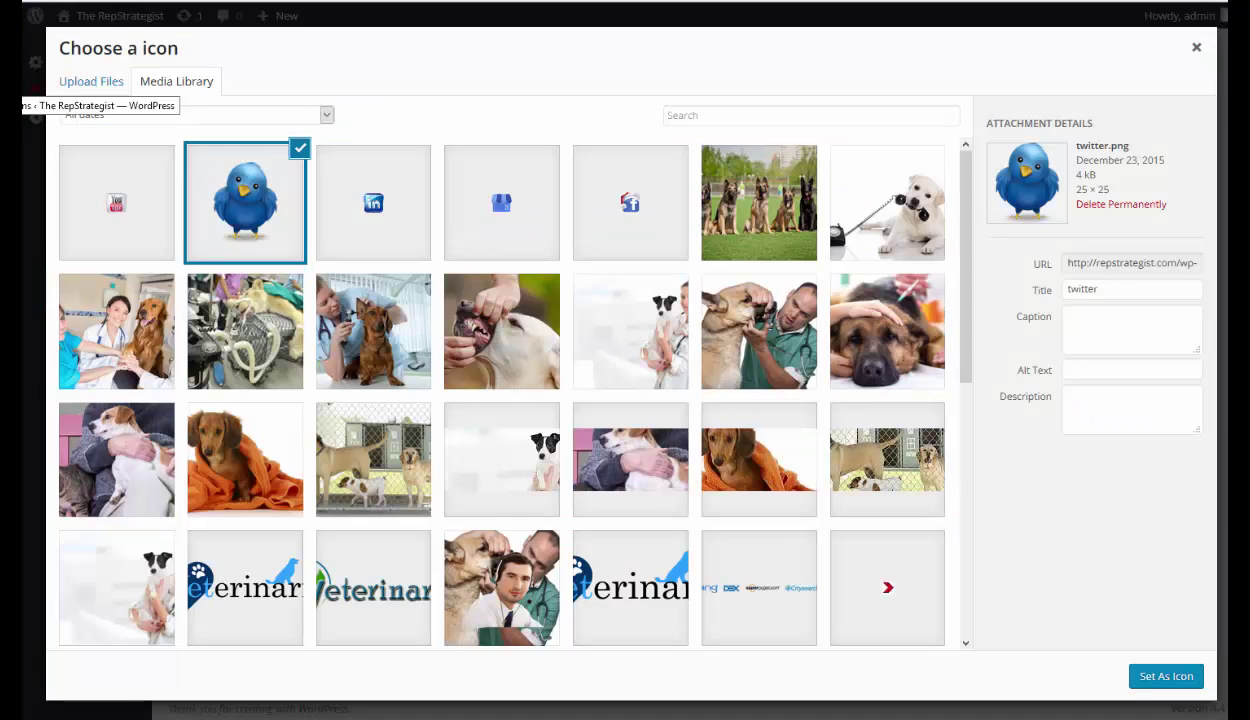
Step: Close the icon chooser without setting an icon and review the title, icon and link fields for adding a new social link
left_click(1196, 47)
scroll(1150, 355, "down", 1)
scroll(1152, 355, "down", 3)
scroll(1158, 363, "down", 1)
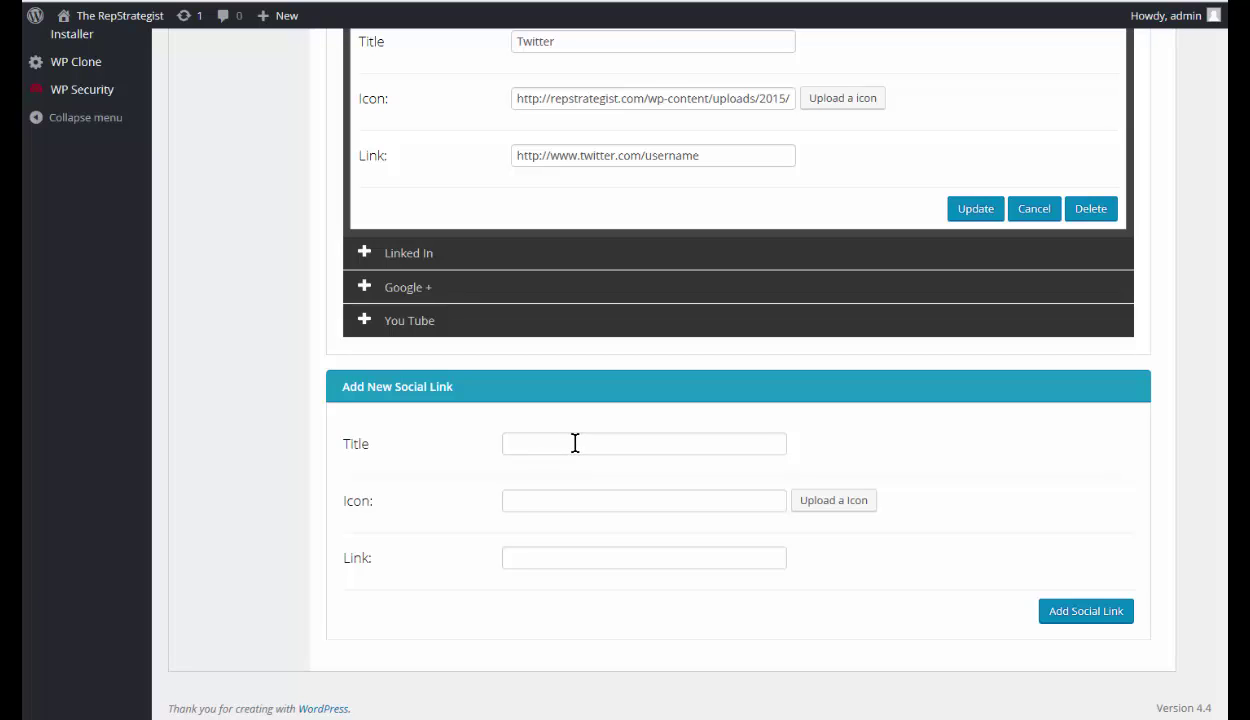
left_click(1082, 618)
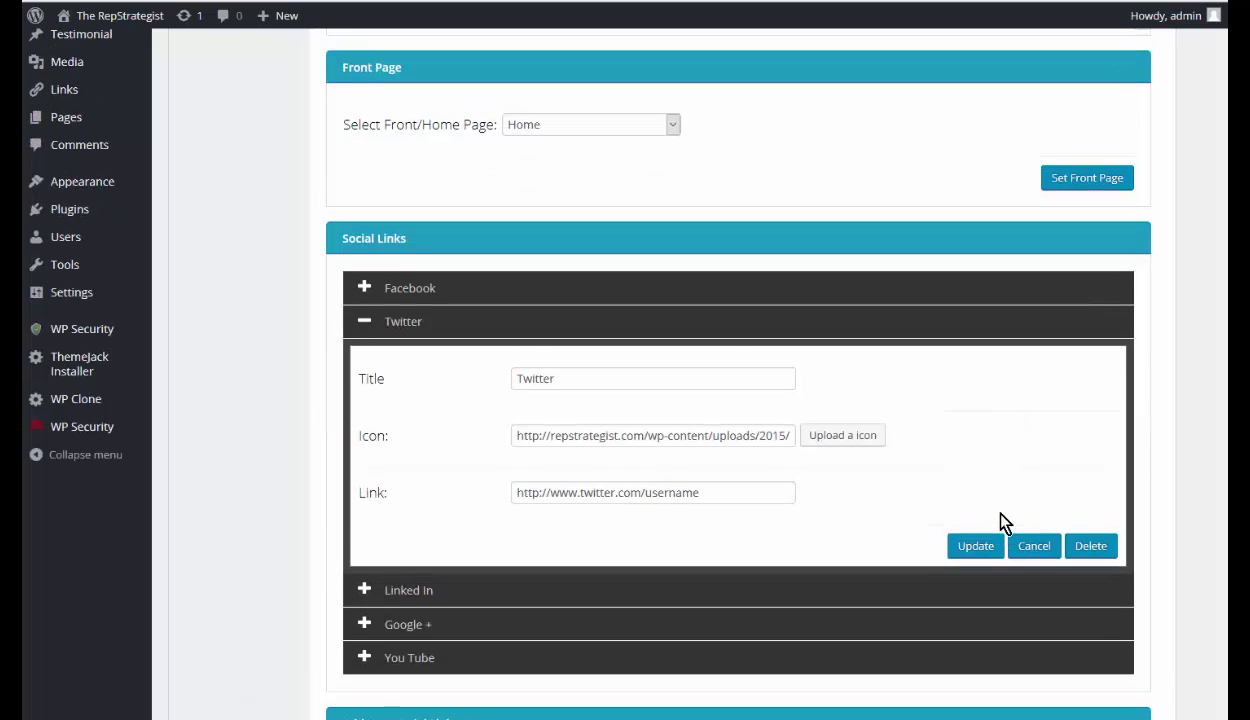